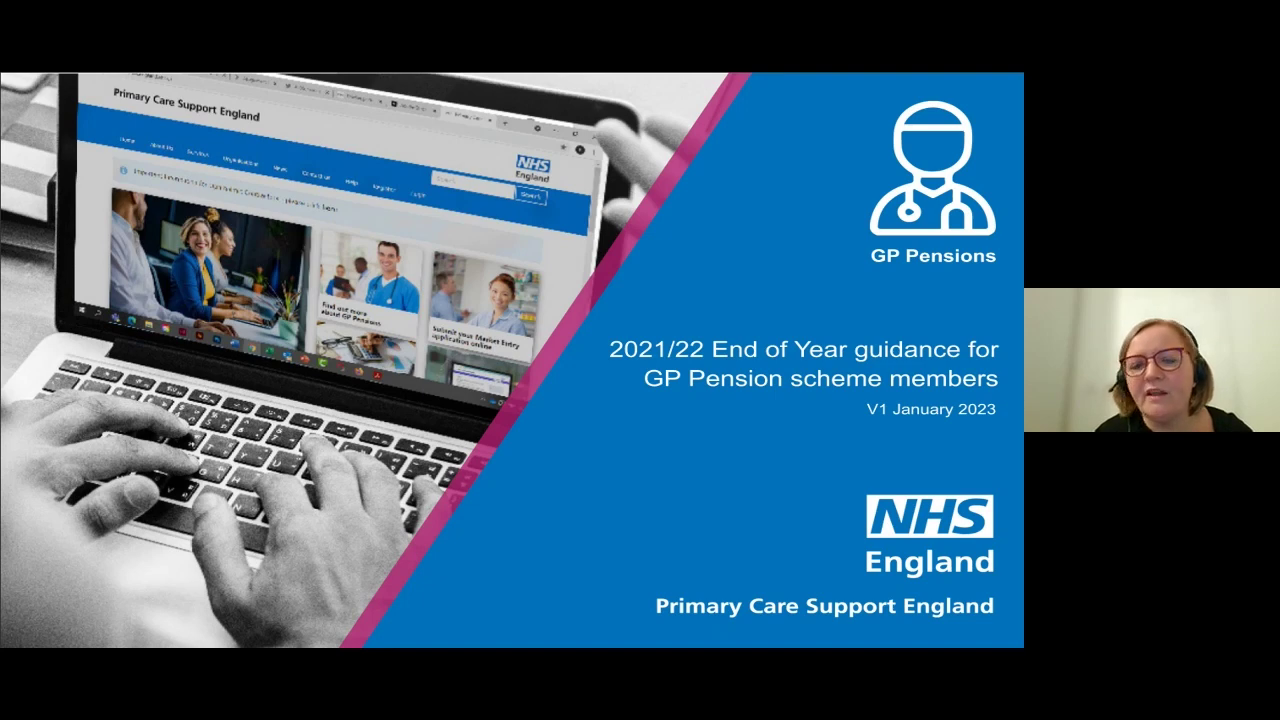
# - Switch from the slides to PCSE Online in the browser and open the Type 1 Annual Certificate form from GP Pensions
pyautogui.press('Right')
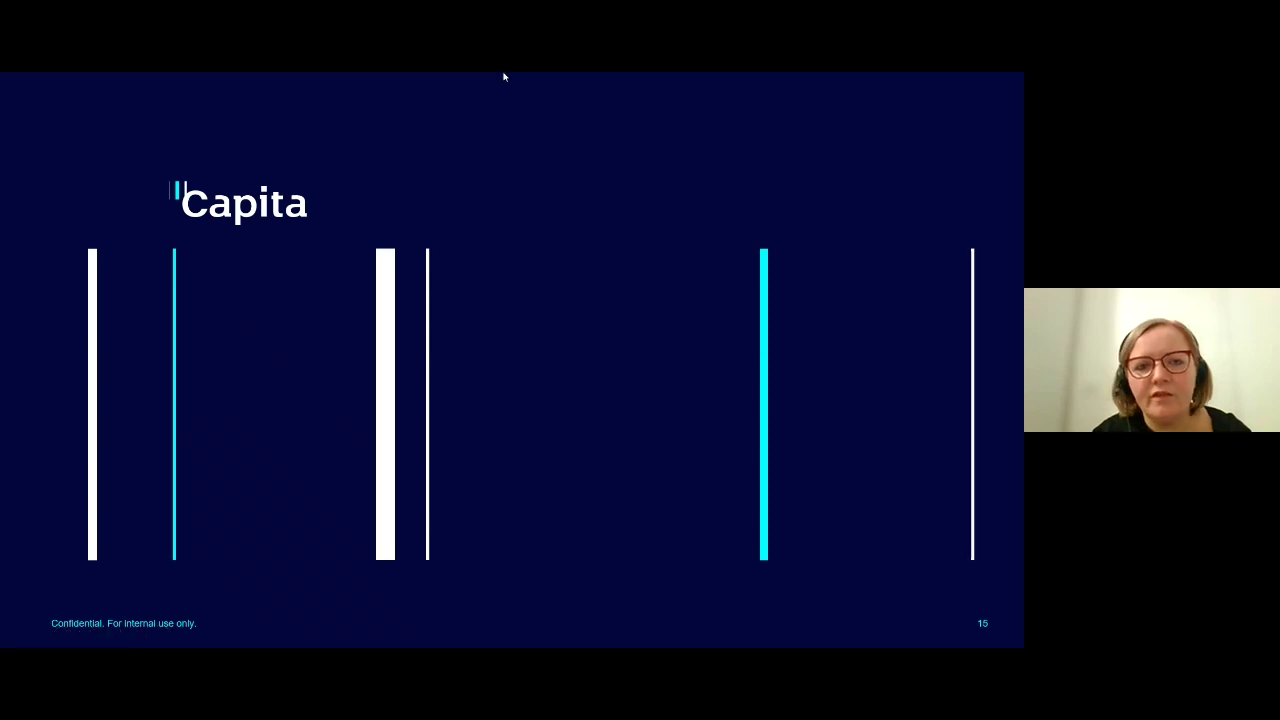
pyautogui.hotkey('alt', 'Tab')
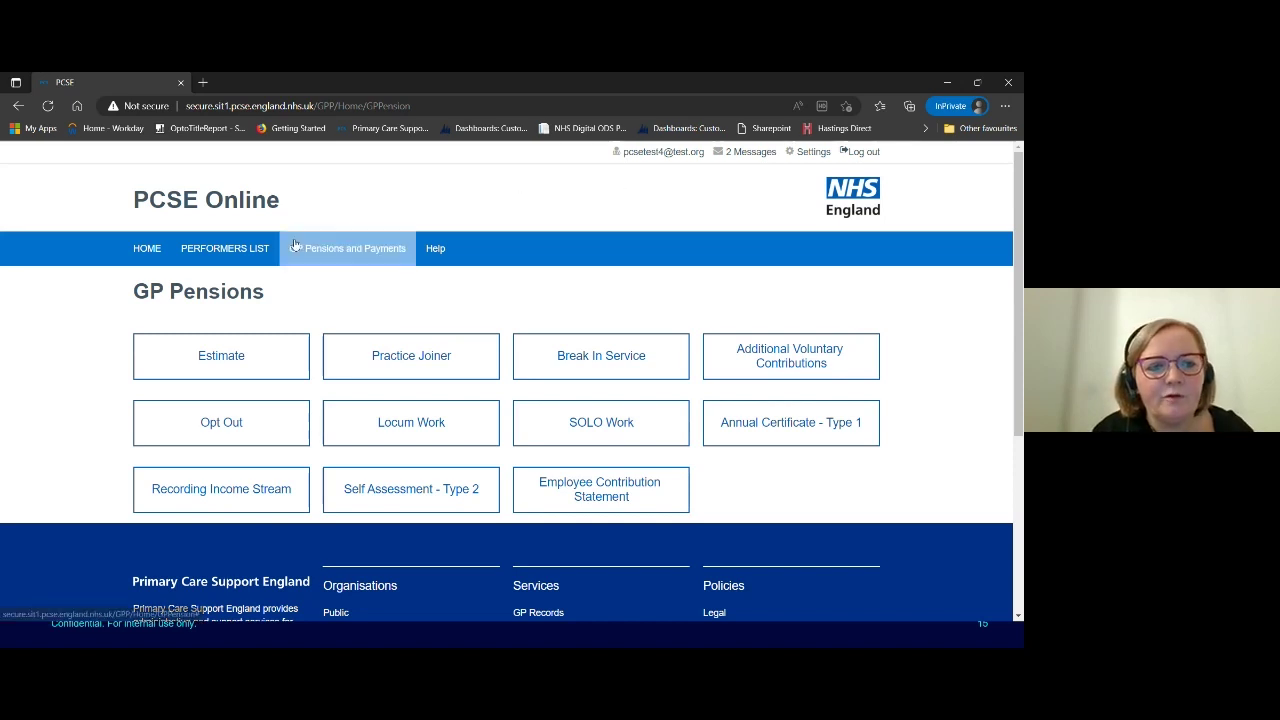
pyautogui.click(240, 251)
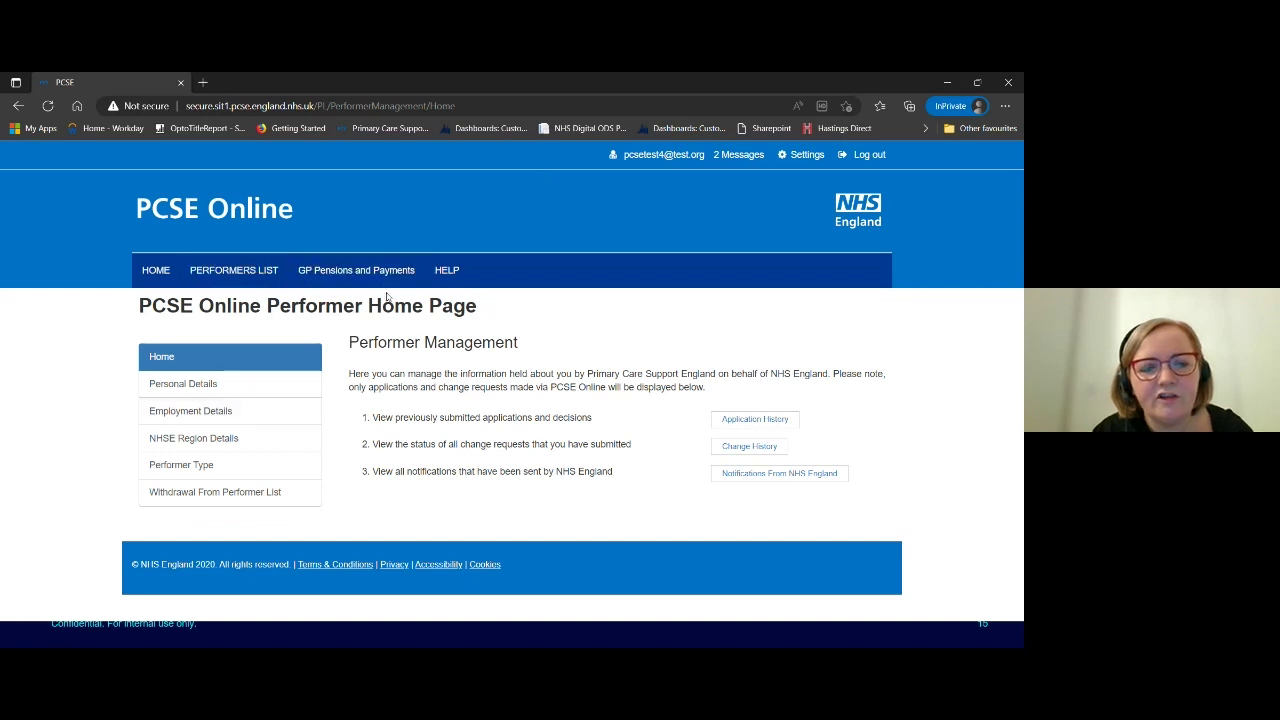
pyautogui.click(361, 276)
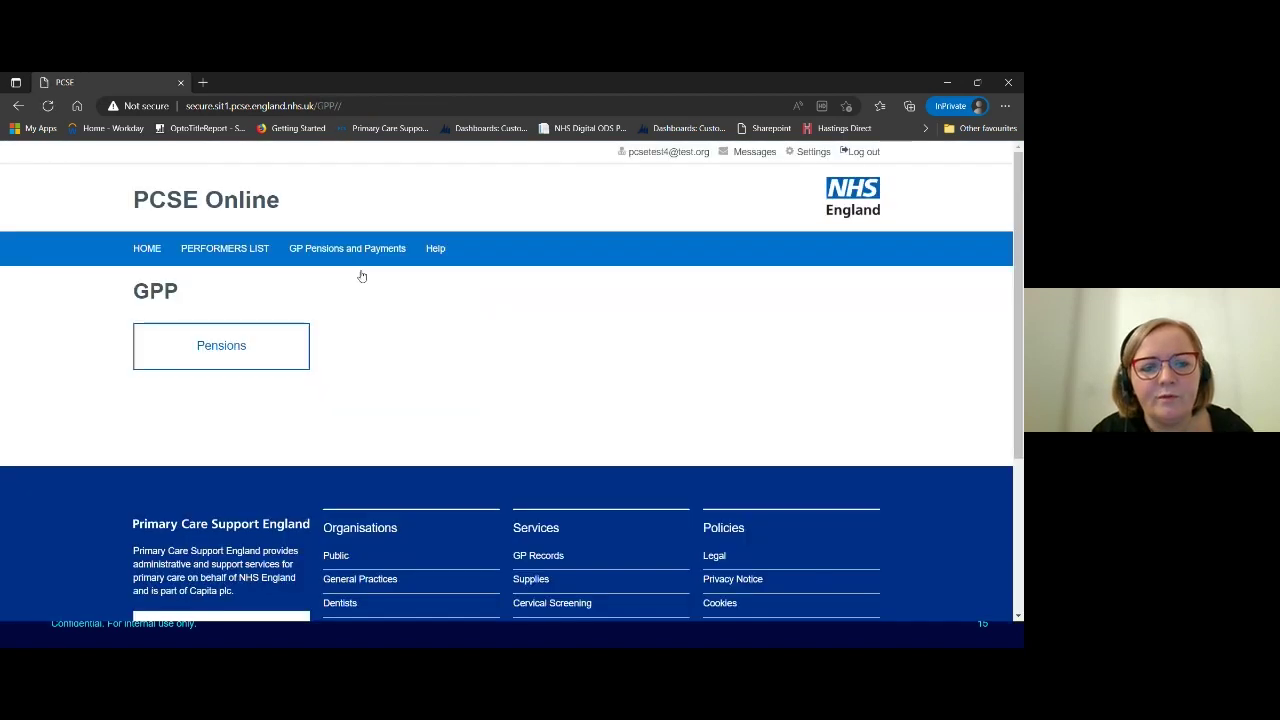
pyautogui.click(255, 343)
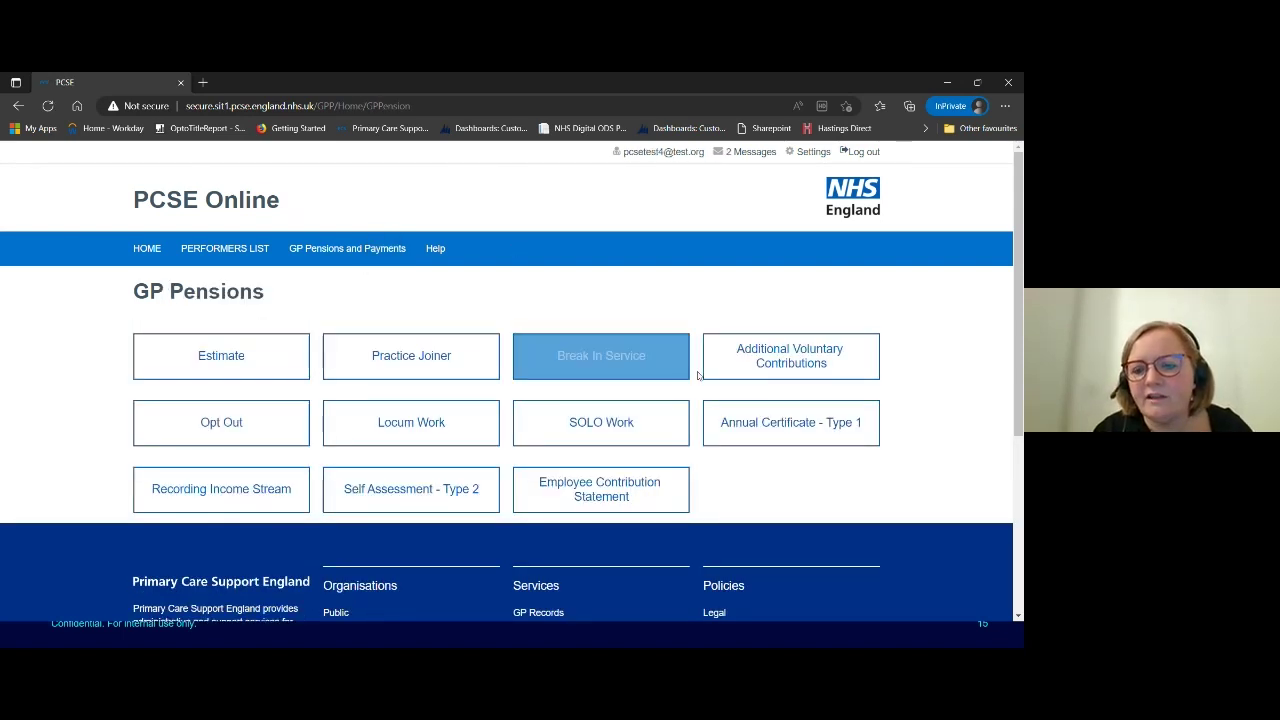
pyautogui.click(743, 437)
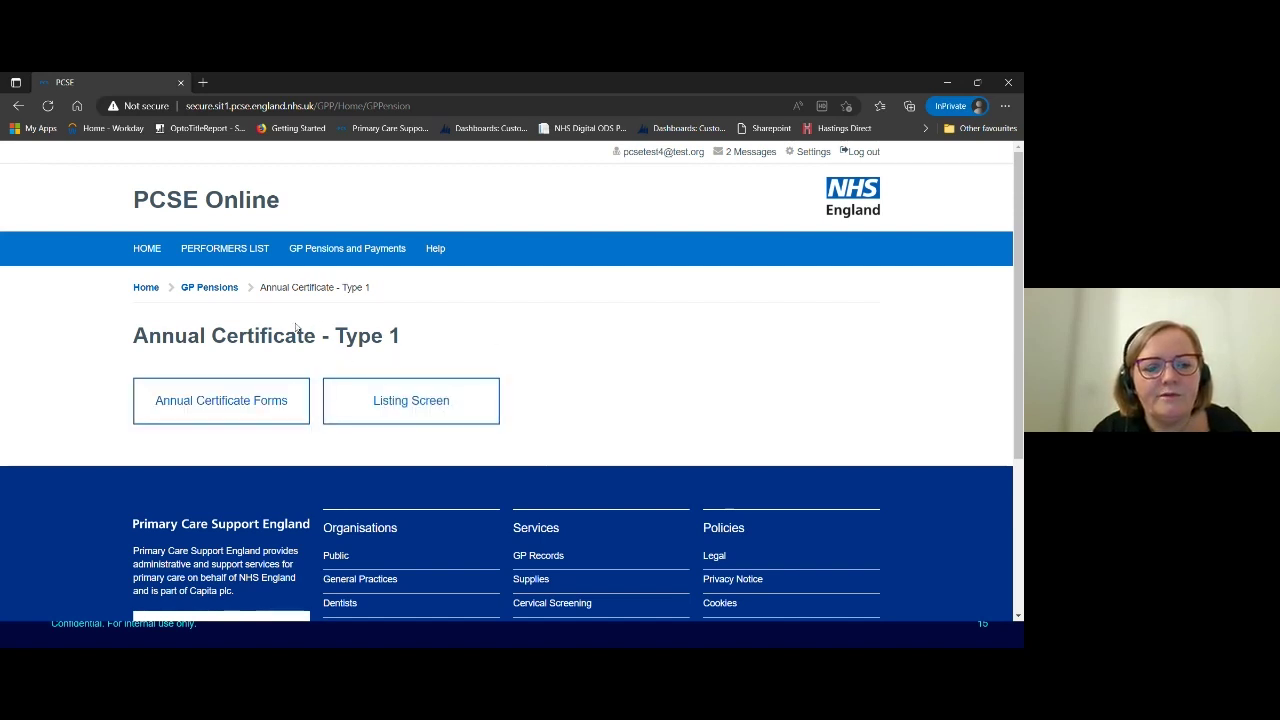
pyautogui.click(226, 405)
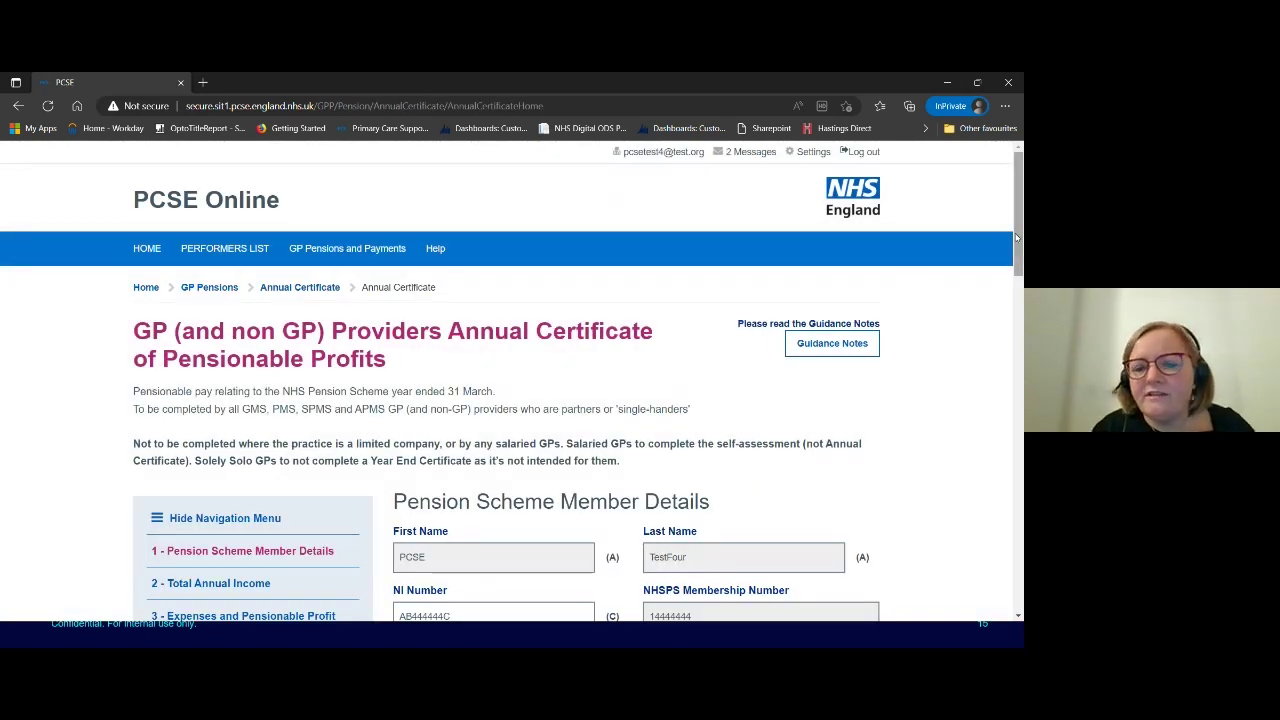
# - Choose practice G82090 - The Heron medical practice and financial year 2021/22 in the member details, acknowledging the pre-populated values message
pyautogui.moveTo(1015, 238); pyautogui.dragTo(1011, 323)
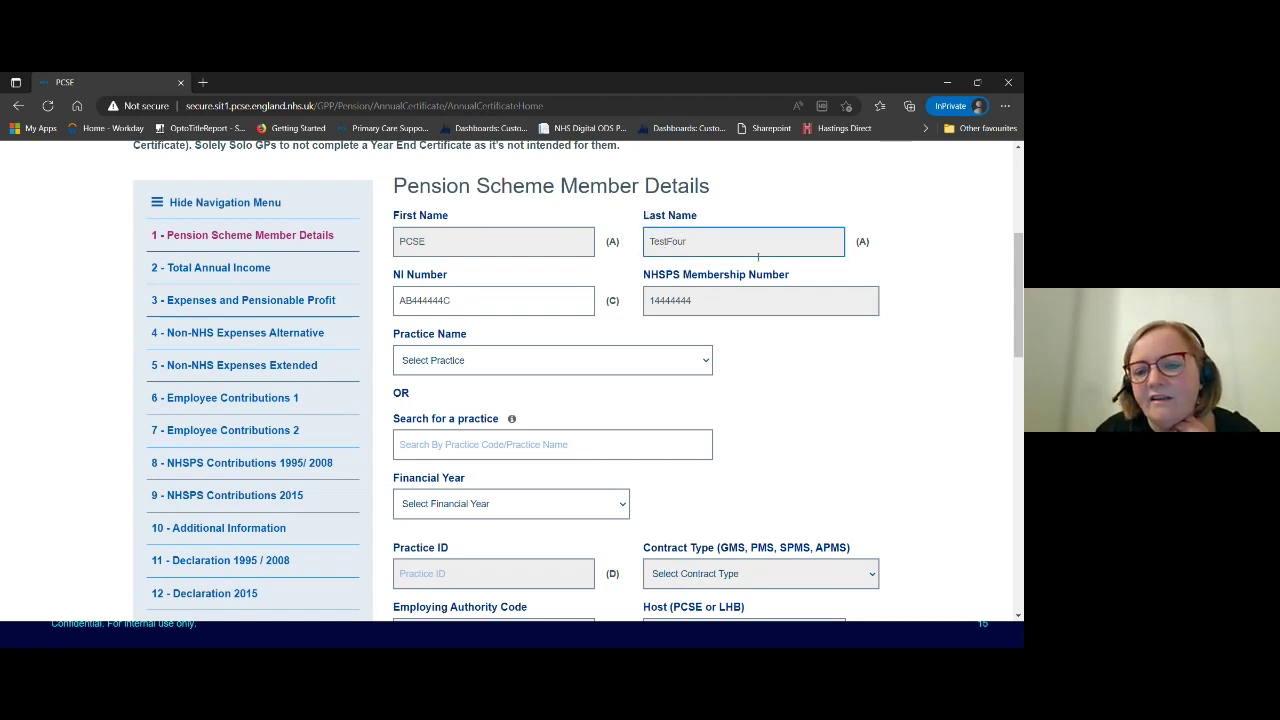
pyautogui.click(706, 362)
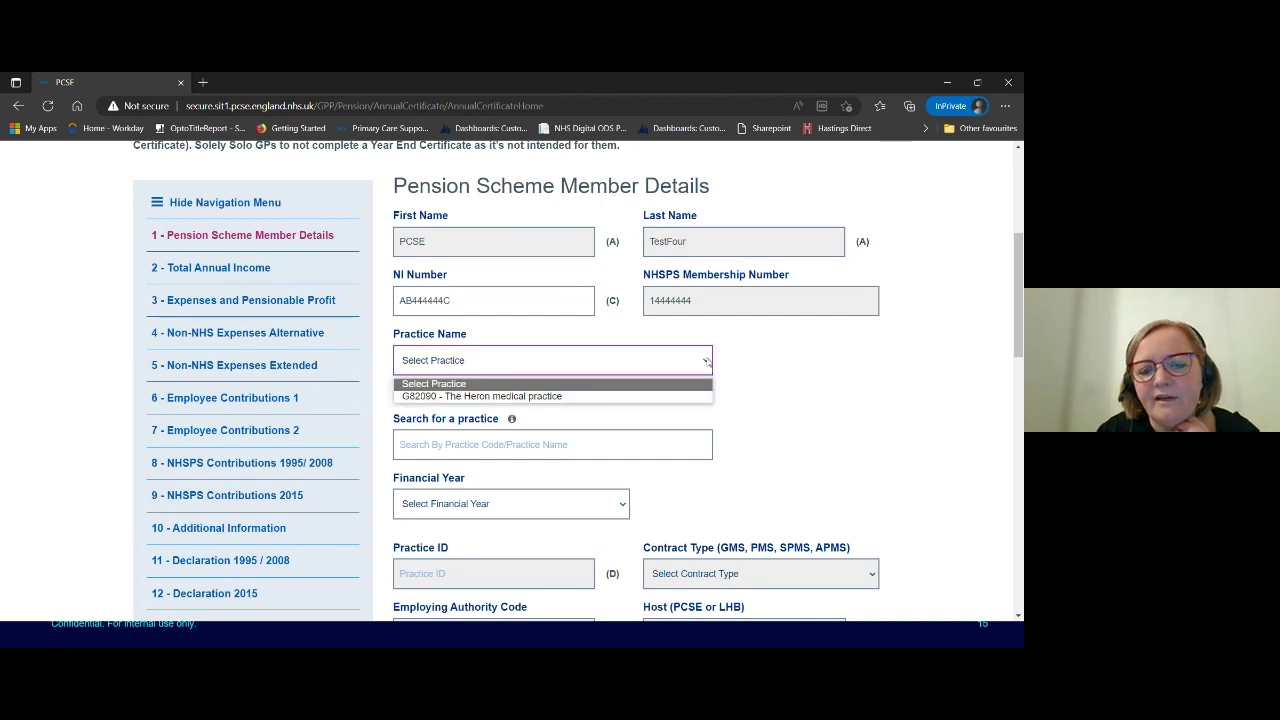
pyautogui.click(612, 397)
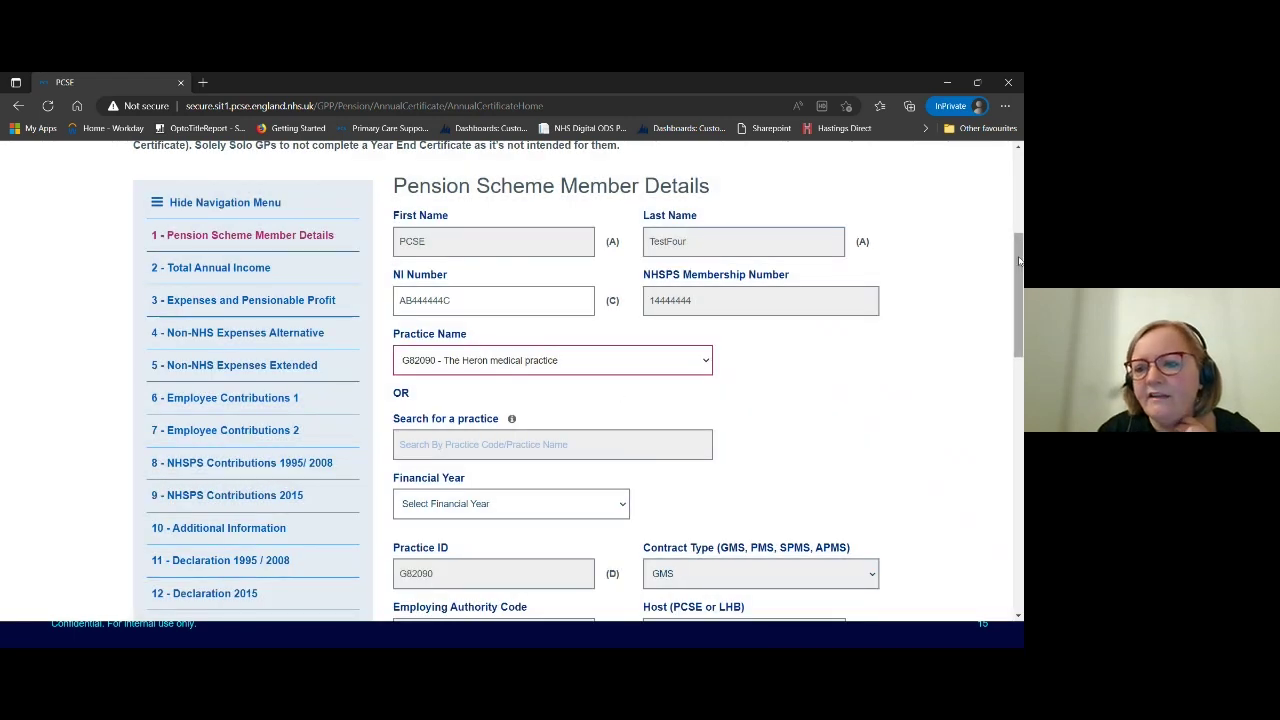
pyautogui.moveTo(1019, 260); pyautogui.dragTo(1019, 310)
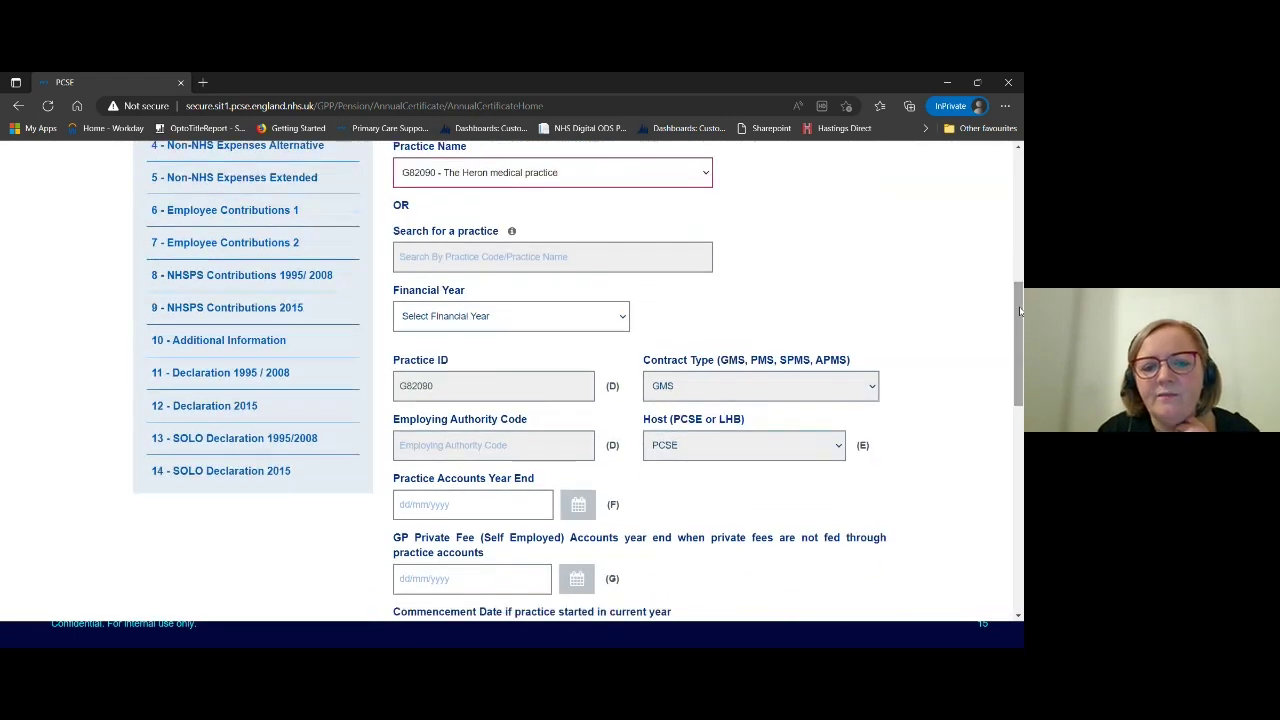
pyautogui.click(612, 318)
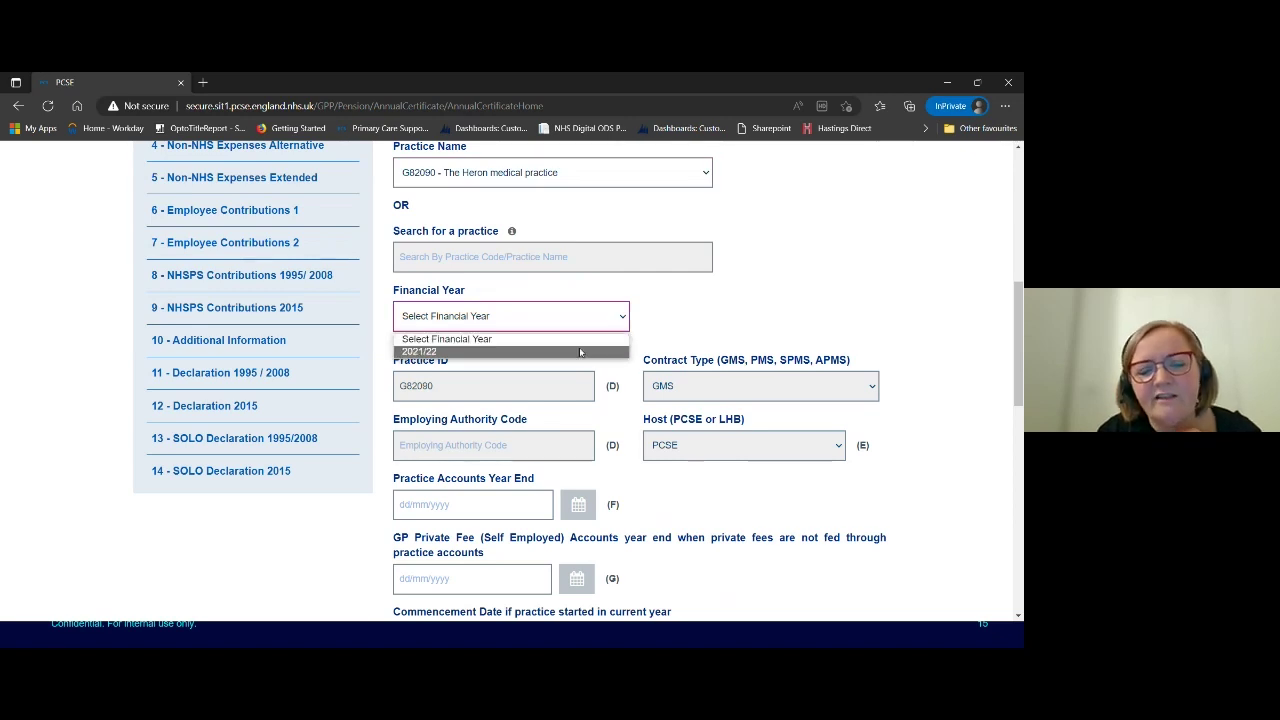
pyautogui.click(579, 351)
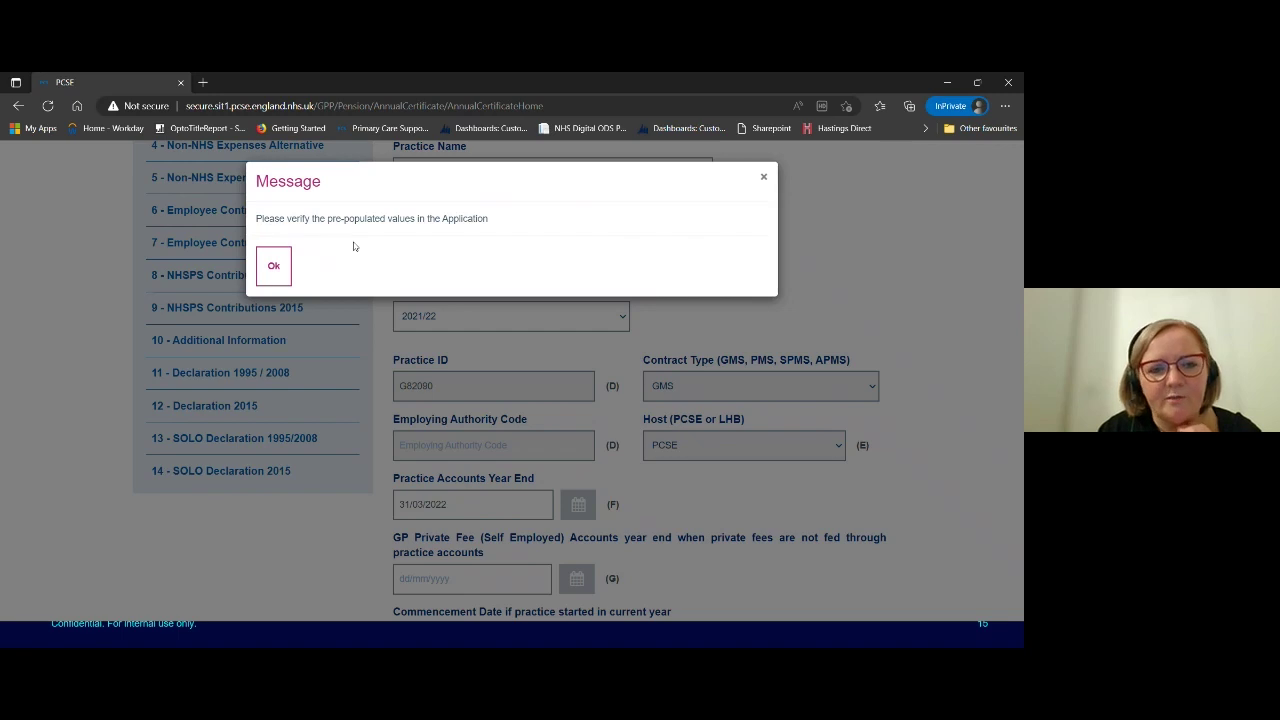
pyautogui.click(274, 266)
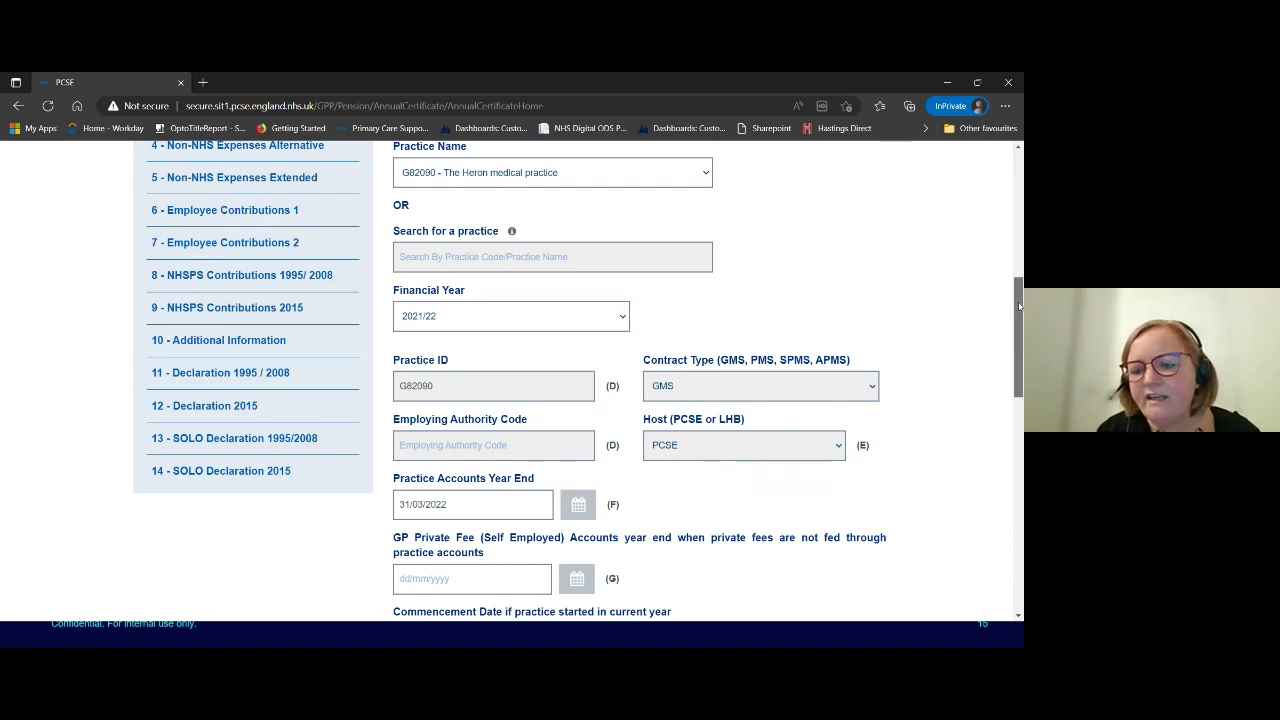
# - Review the pre-populated Pension Scheme Member Details, from the NI and membership number fields down to the 2015 scheme entry date
pyautogui.moveTo(1019, 306); pyautogui.dragTo(1013, 267)
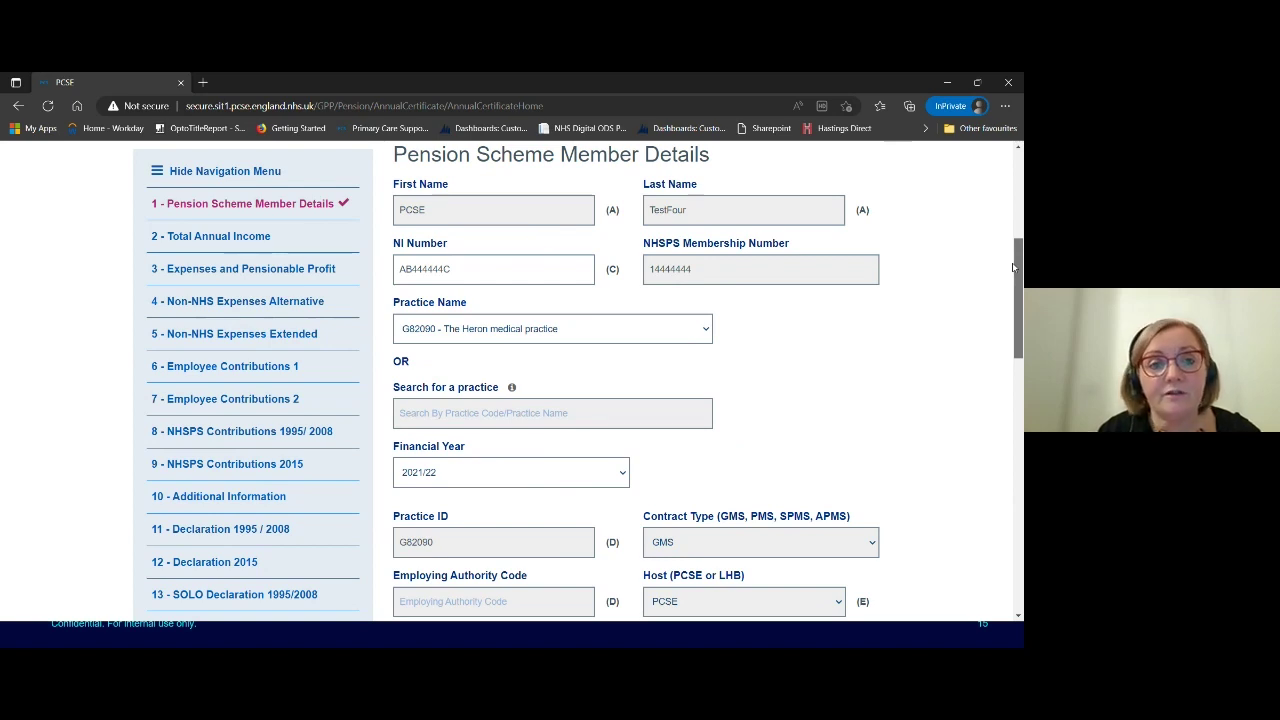
pyautogui.click(702, 266)
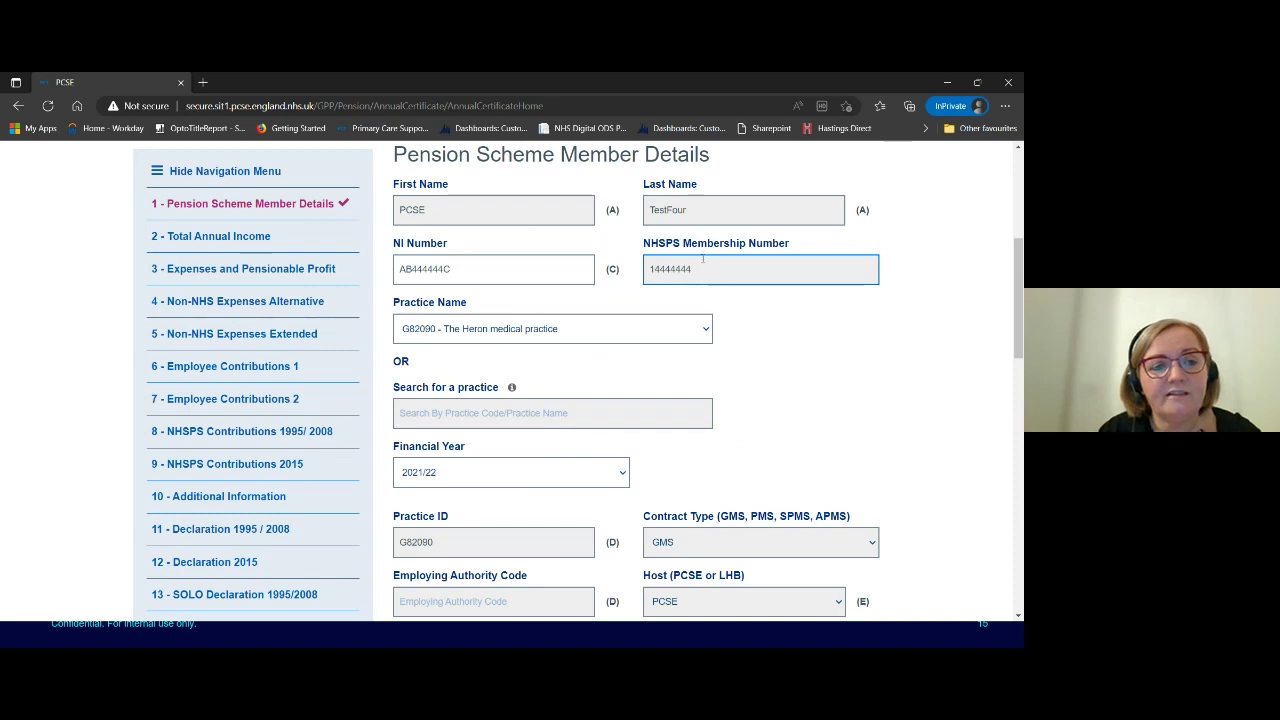
pyautogui.click(510, 236)
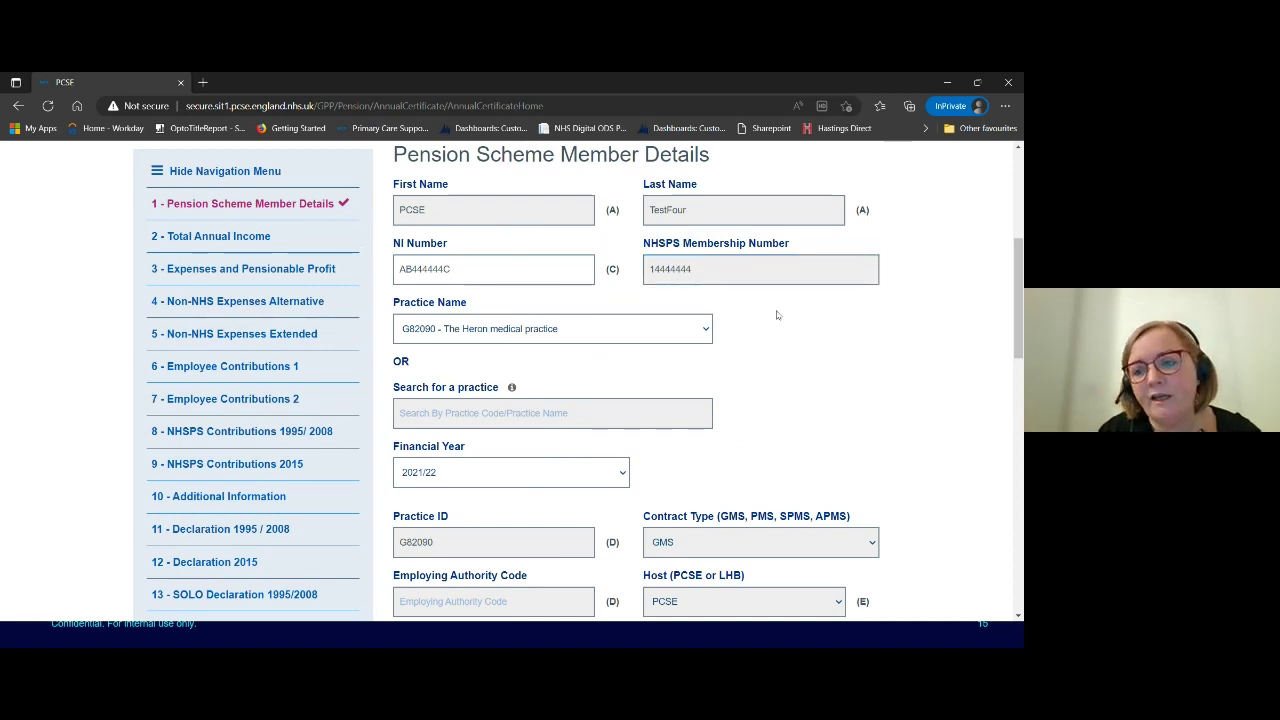
pyautogui.scroll(-2, 774, 314)
pyautogui.scroll(-5, 1000, 494)
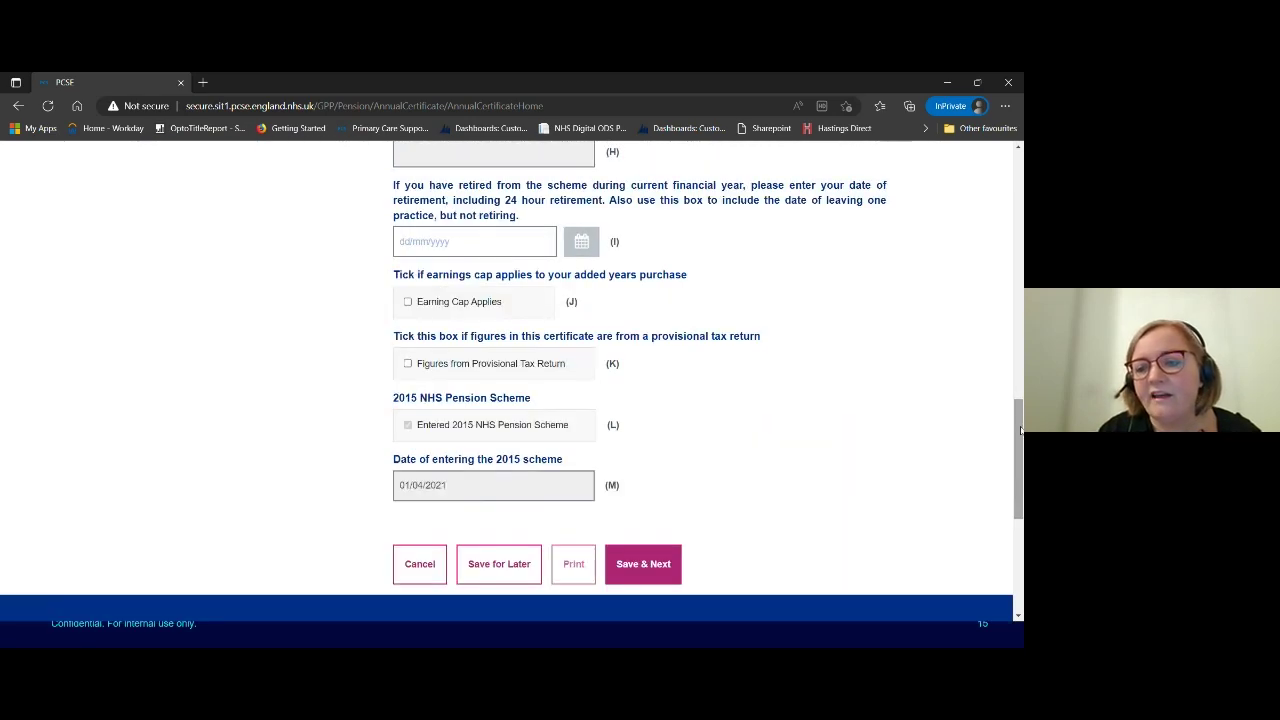
pyautogui.moveTo(1018, 430); pyautogui.dragTo(1012, 234)
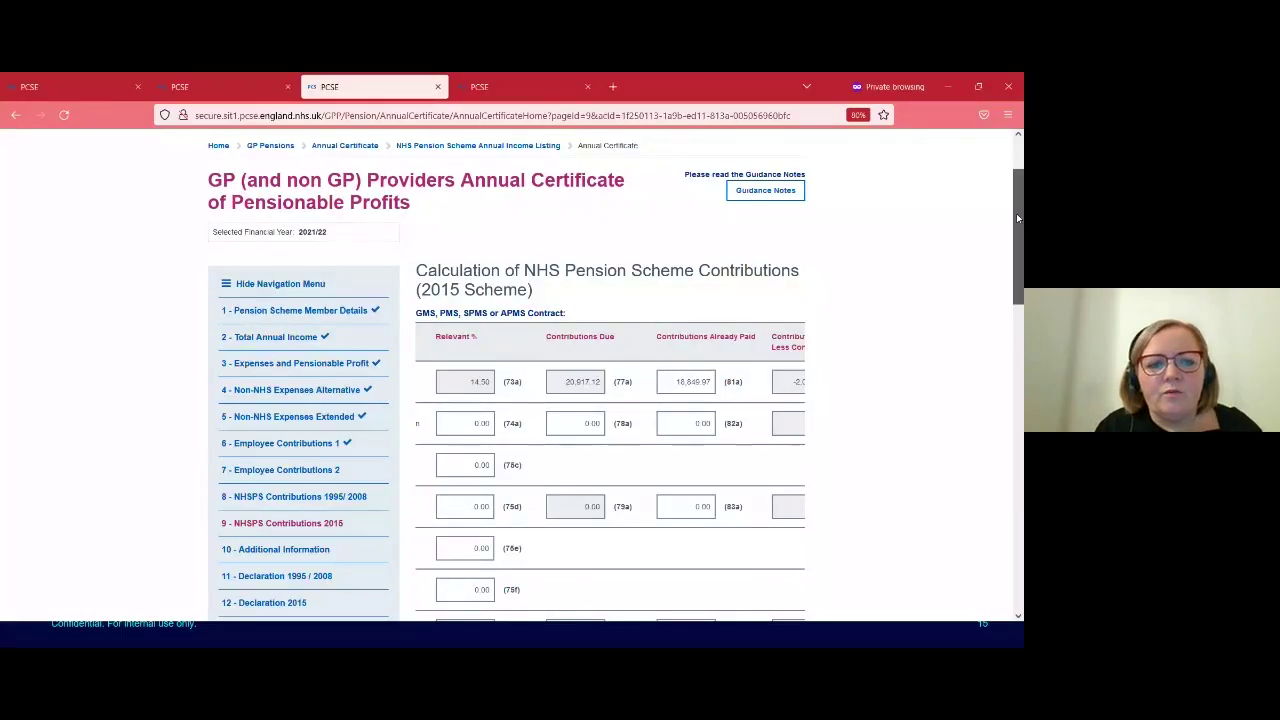
# - Examine the 2015 scheme contributions table for the GMS, PMS, SPMS or APMS contract, including contributions due, already paid and the yearly total
pyautogui.moveTo(1016, 213)
pyautogui.mouseDown()
pyautogui.moveTo(1014, 197)
pyautogui.moveTo(1014, 215)
pyautogui.mouseUp()
pyautogui.moveTo(1014, 207); pyautogui.dragTo(1008, 259)
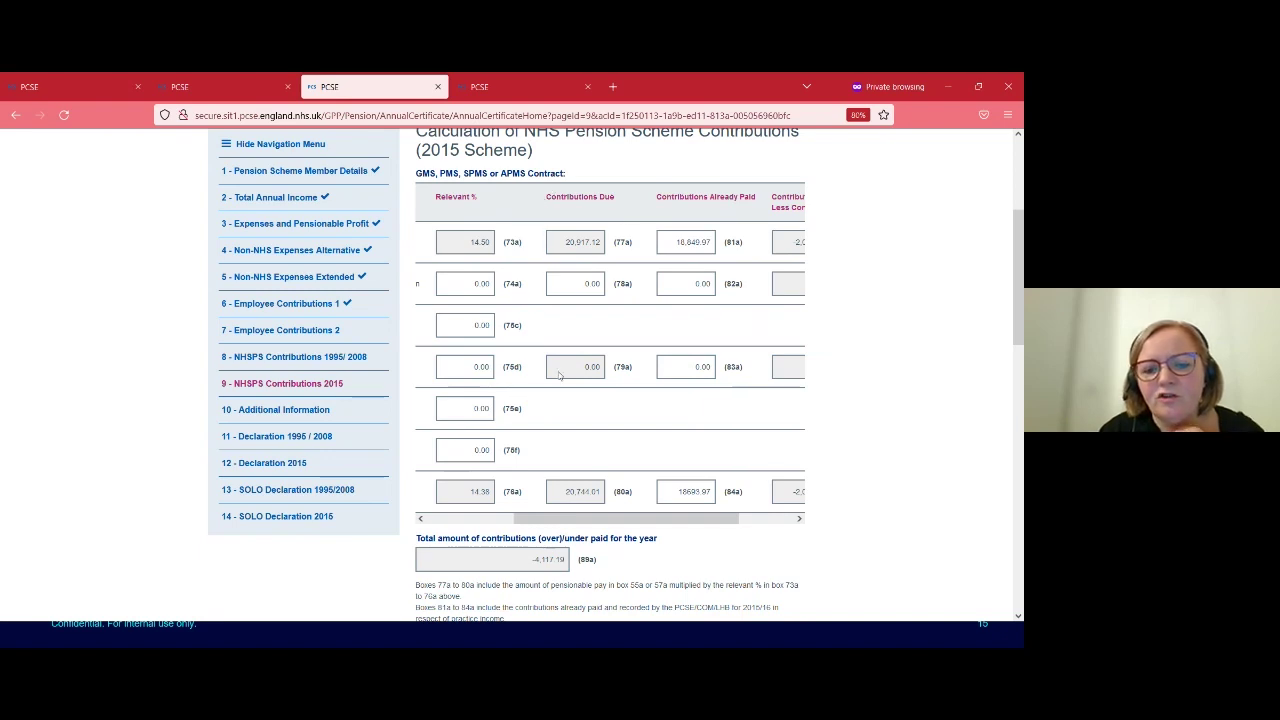
pyautogui.moveTo(520, 518); pyautogui.dragTo(434, 520)
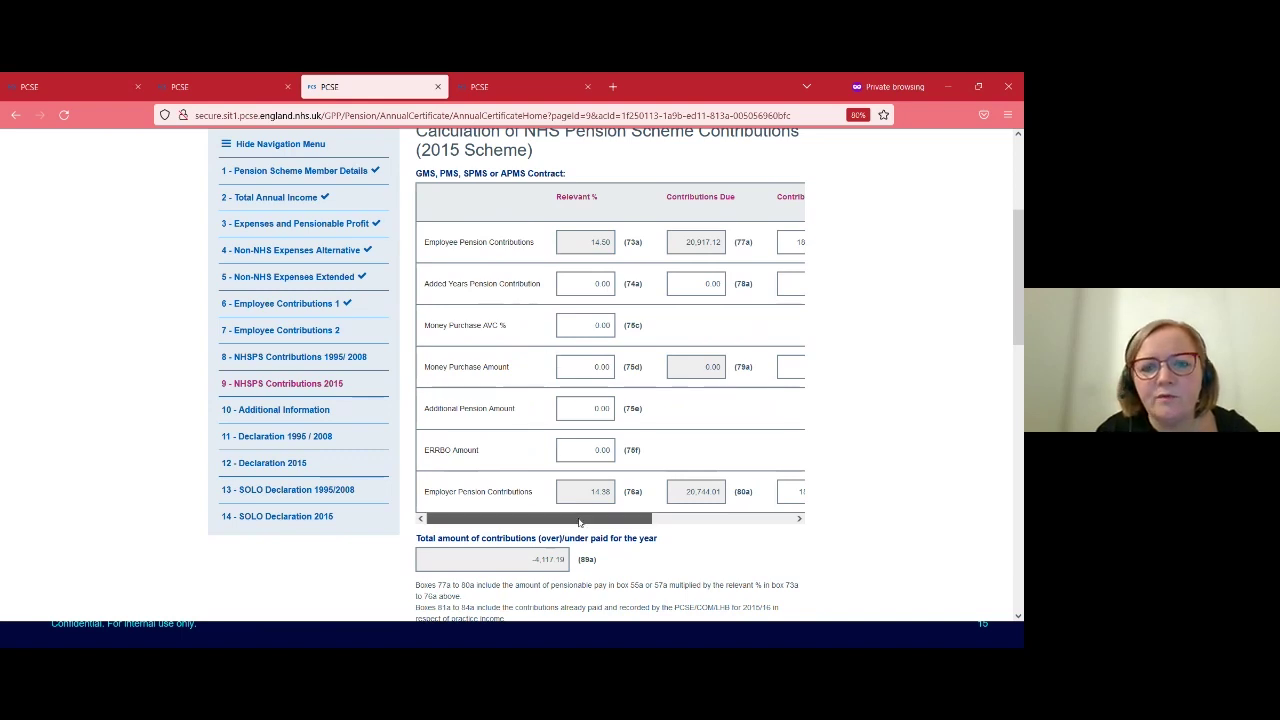
pyautogui.moveTo(578, 521); pyautogui.dragTo(726, 511)
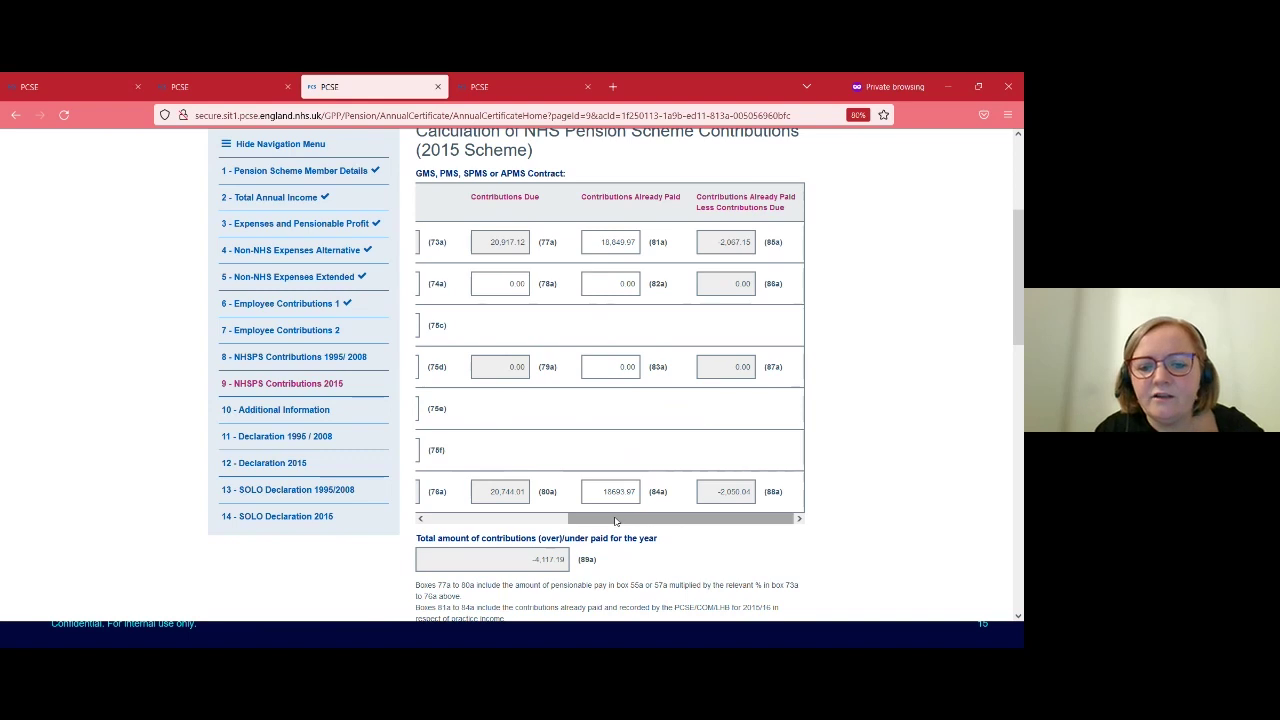
pyautogui.moveTo(620, 520); pyautogui.dragTo(420, 515)
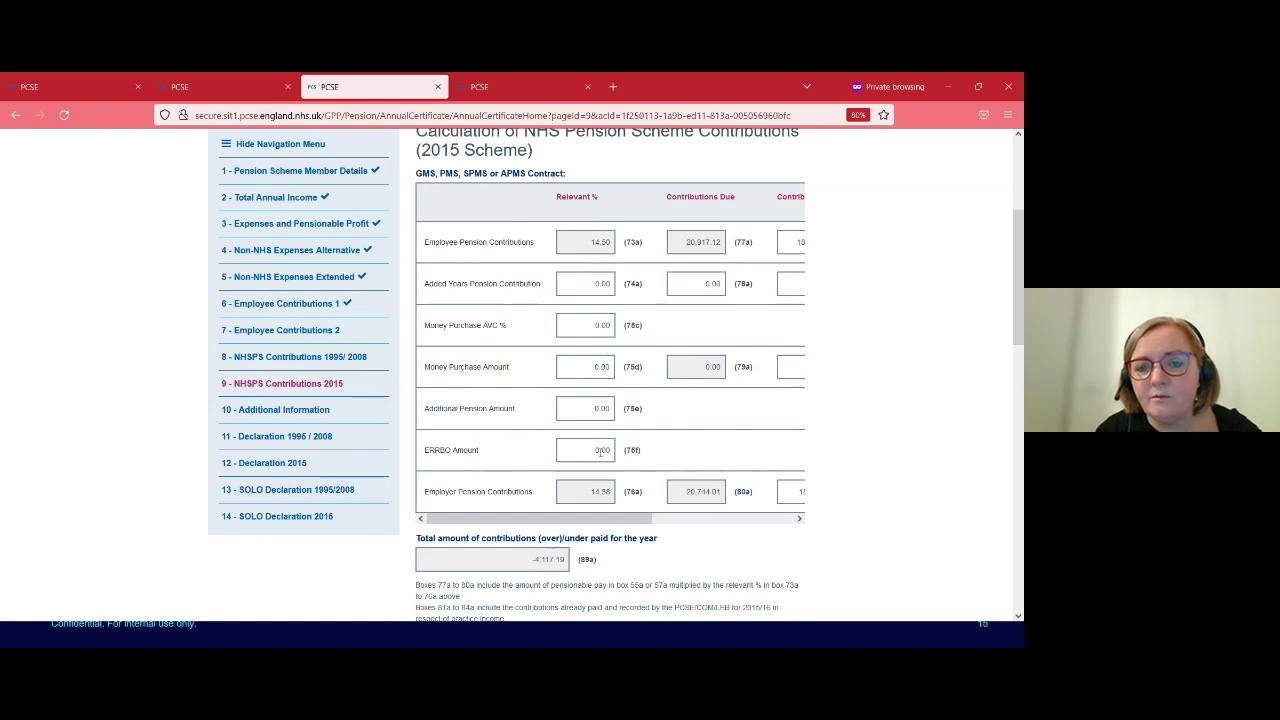
pyautogui.moveTo(615, 521); pyautogui.dragTo(718, 527)
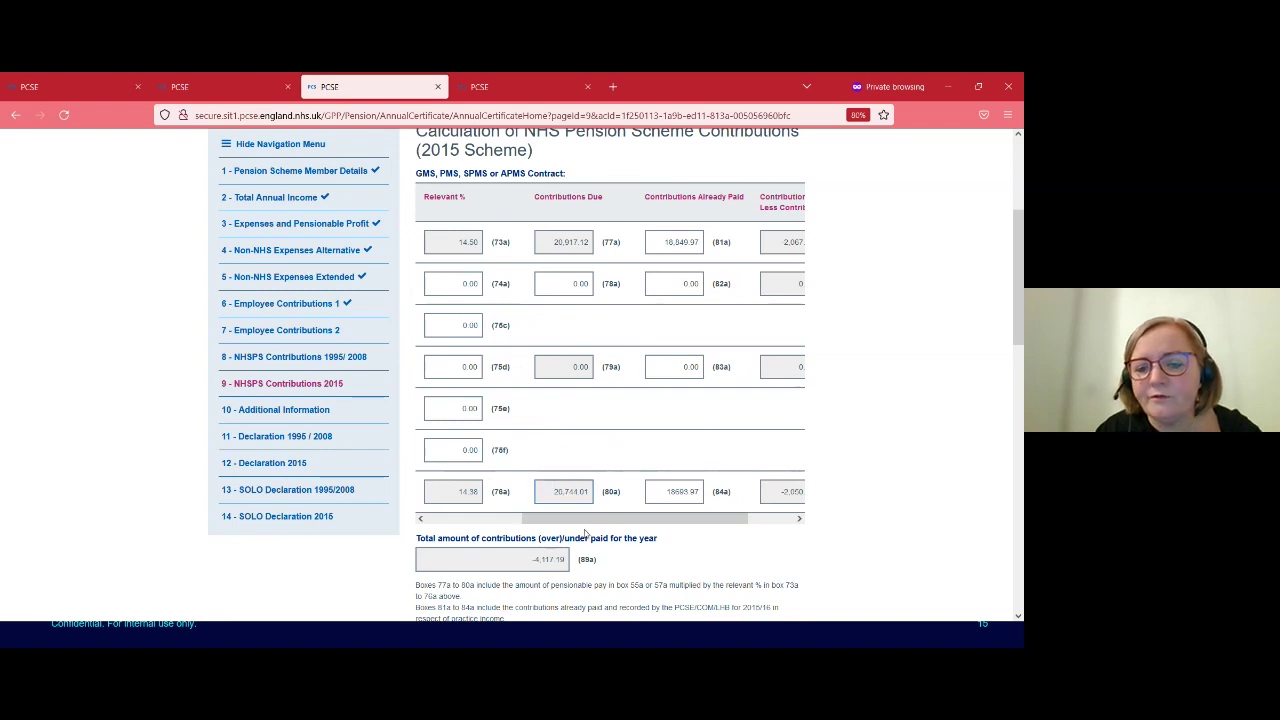
pyautogui.click(686, 283)
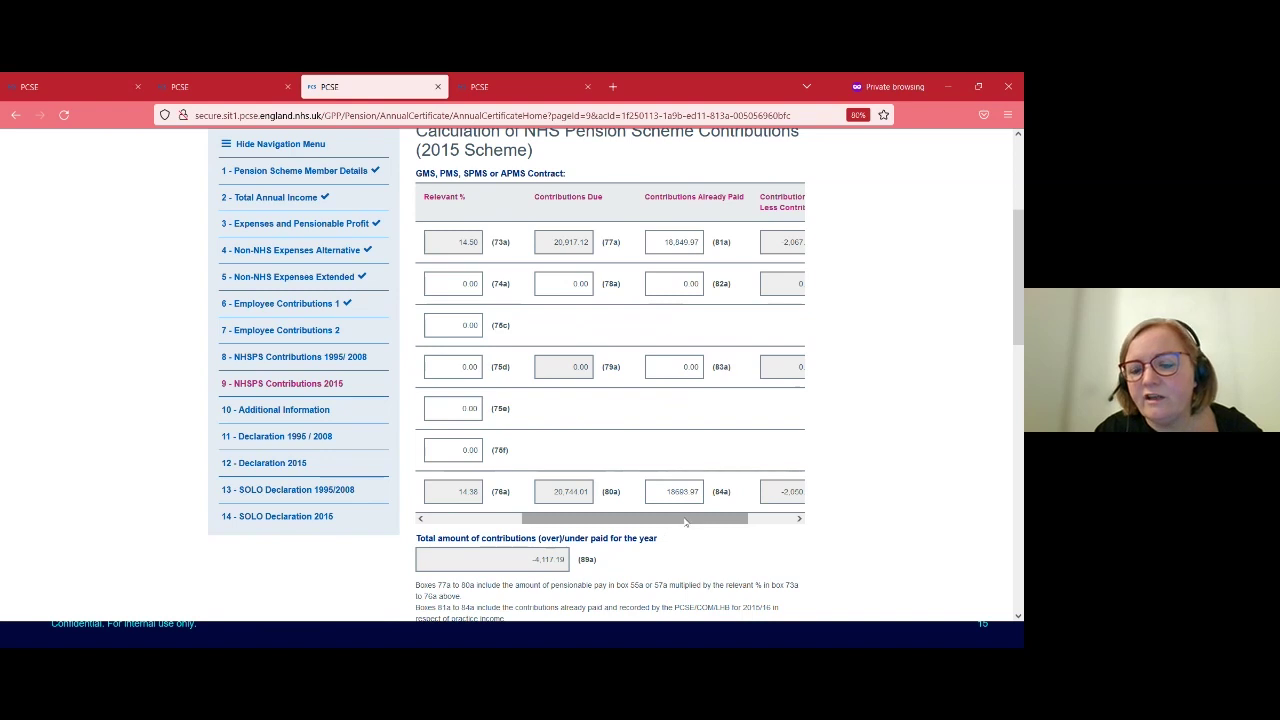
pyautogui.moveTo(682, 522); pyautogui.dragTo(748, 518)
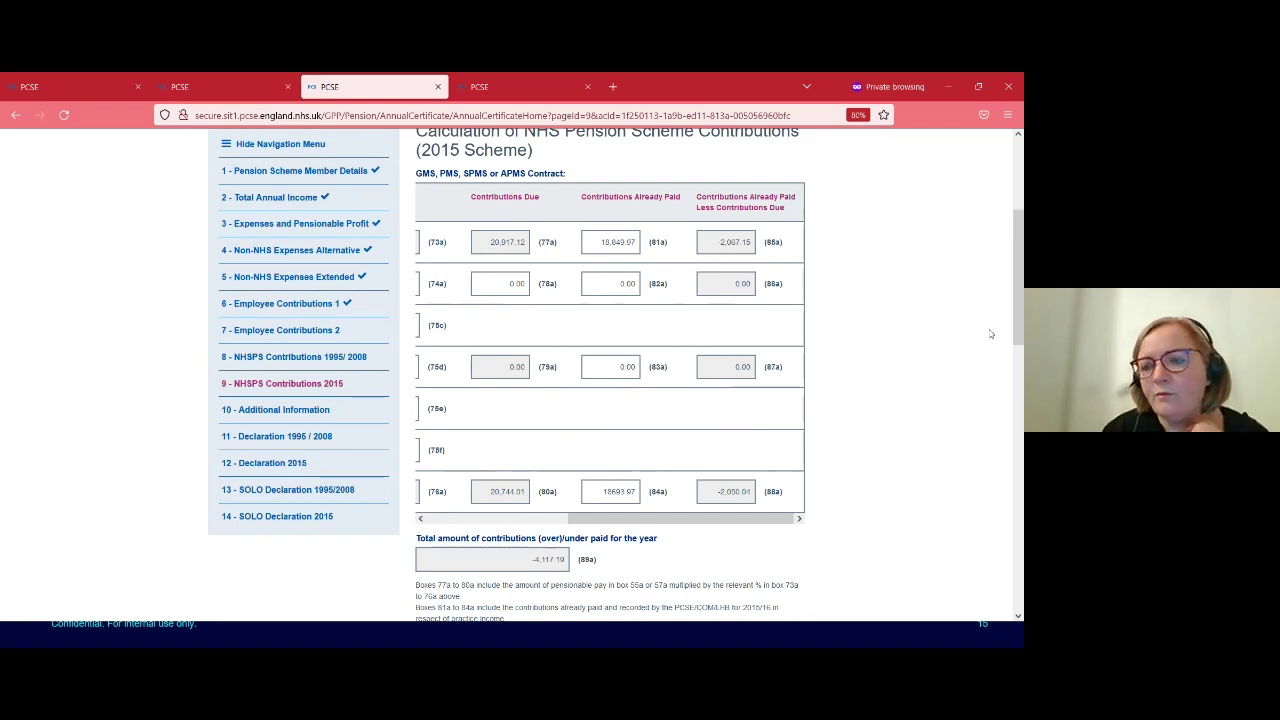
pyautogui.moveTo(1013, 316); pyautogui.dragTo(1020, 385)
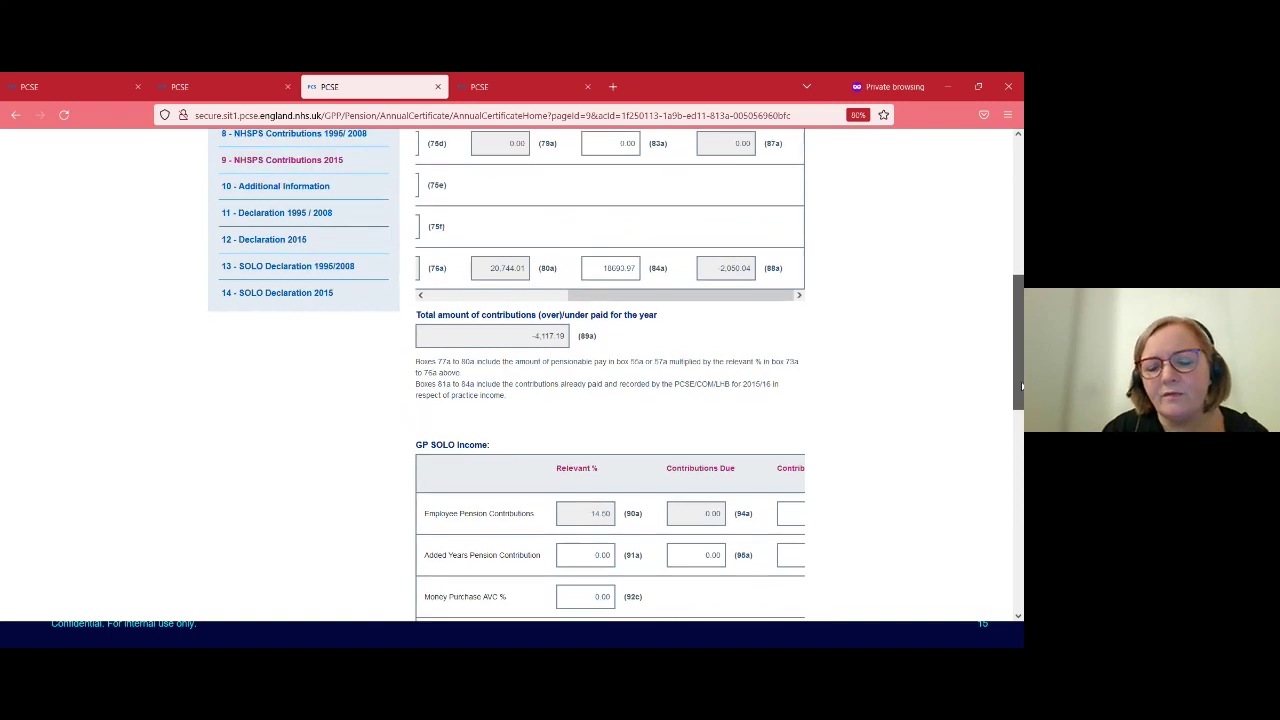
pyautogui.moveTo(1020, 385); pyautogui.dragTo(1008, 326)
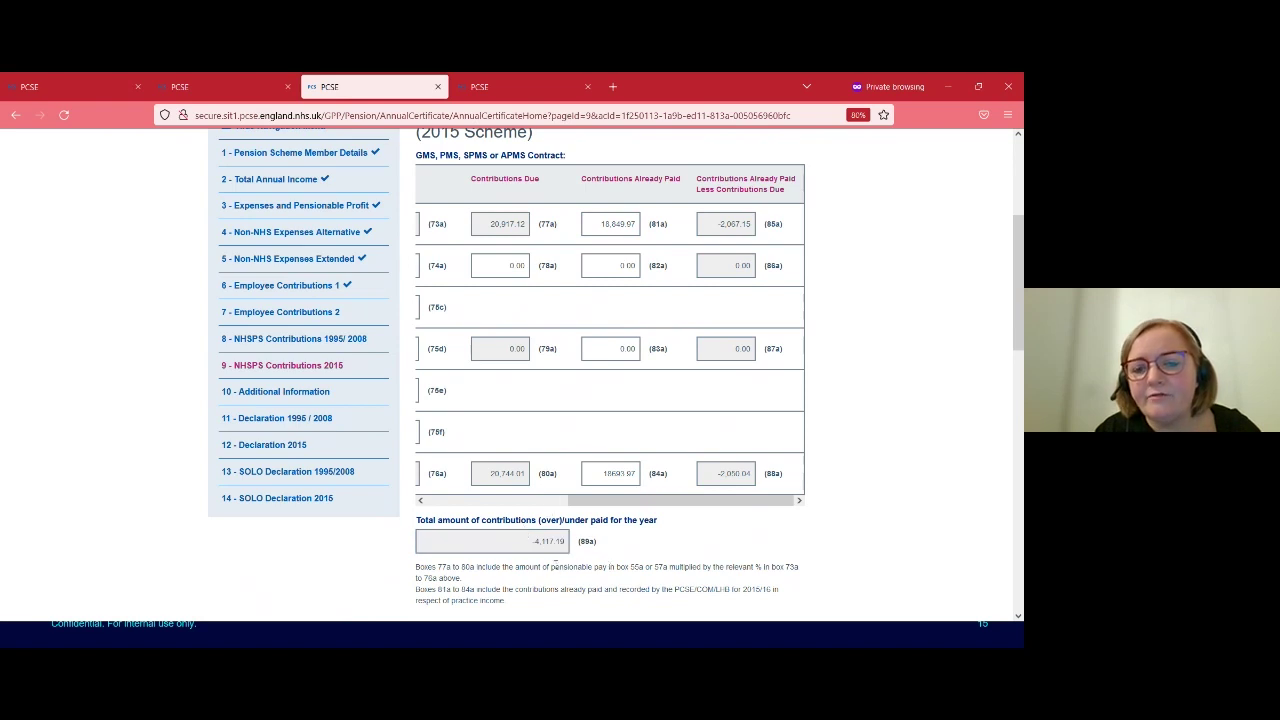
pyautogui.doubleClick(632, 224)
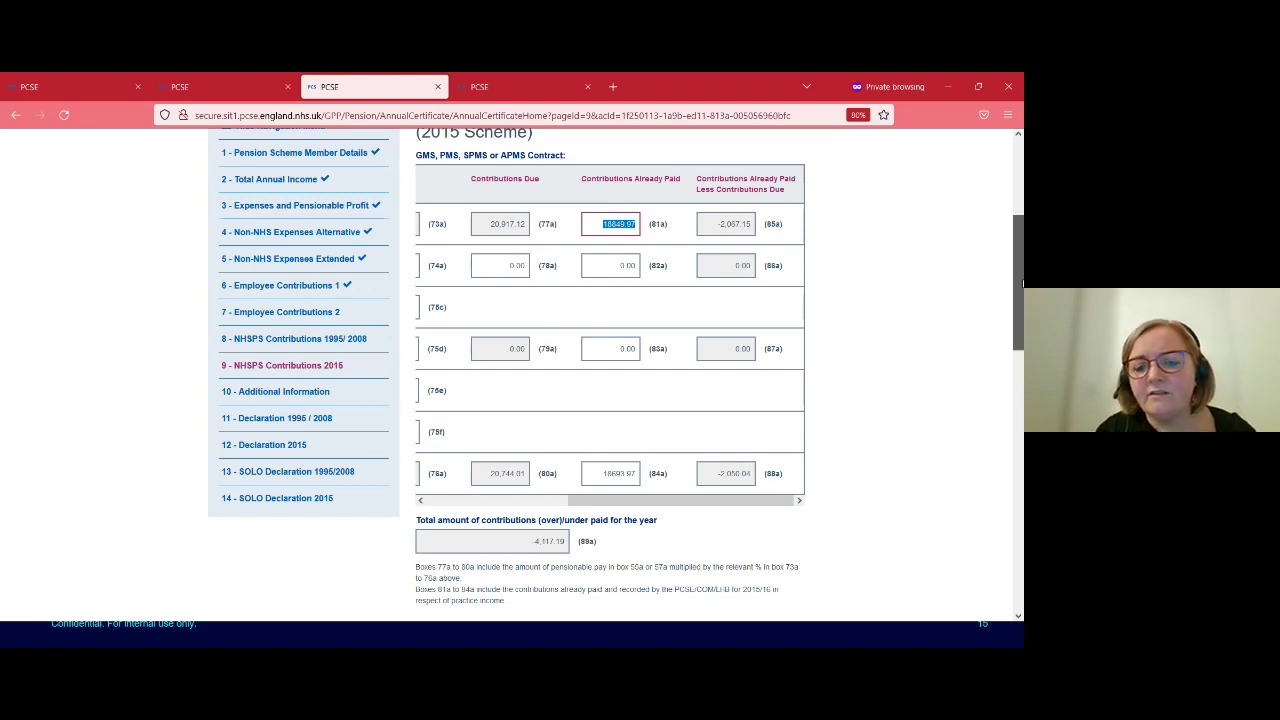
# - Check the GP SOLO income contributions already paid, and save the NHSPS Contributions 2015 page to continue to Additional Information
pyautogui.moveTo(1022, 284); pyautogui.dragTo(1016, 429)
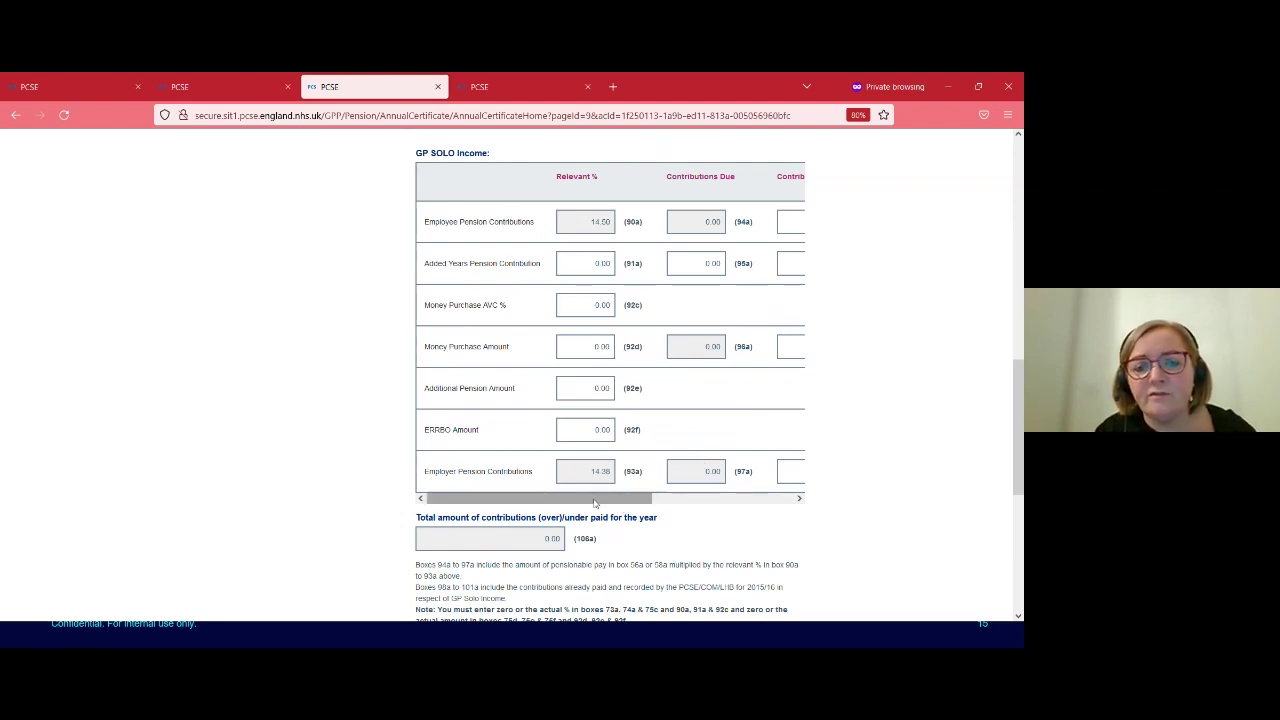
pyautogui.moveTo(594, 503); pyautogui.dragTo(735, 466)
pyautogui.click(627, 476)
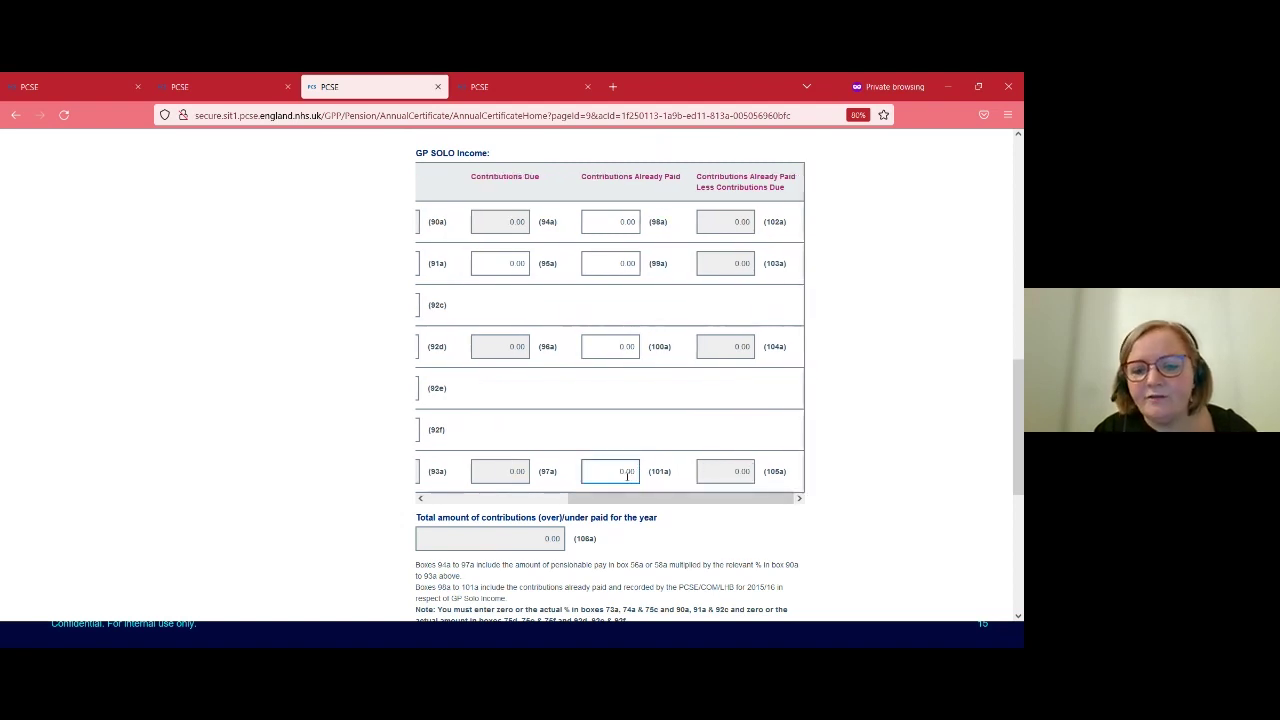
pyautogui.press('Tab')
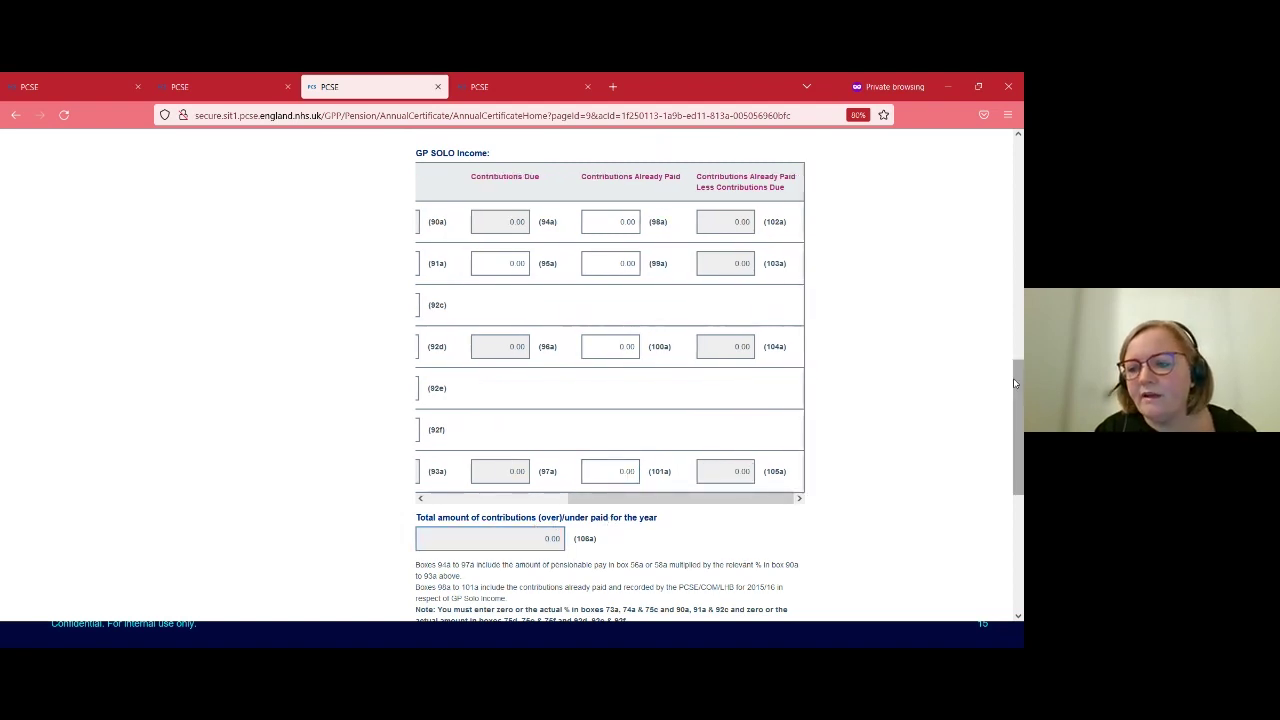
pyautogui.scroll(-2, 1022, 425)
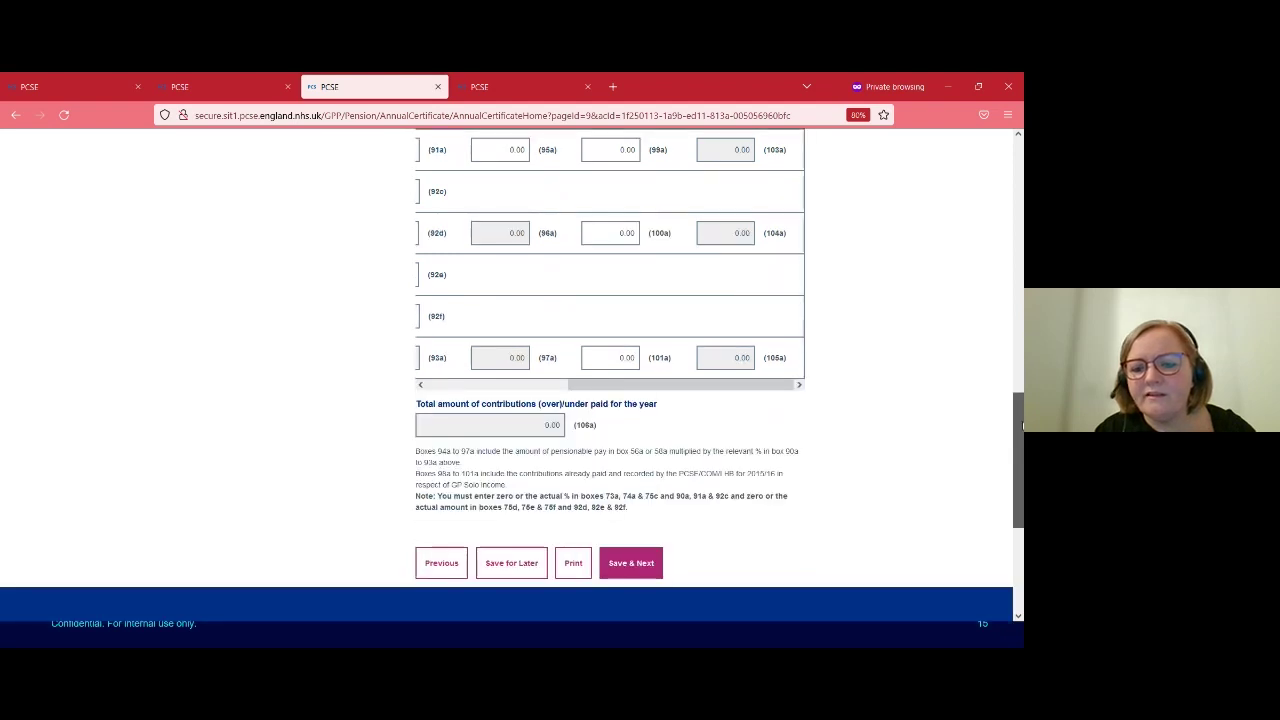
pyautogui.scroll(-1, 1022, 425)
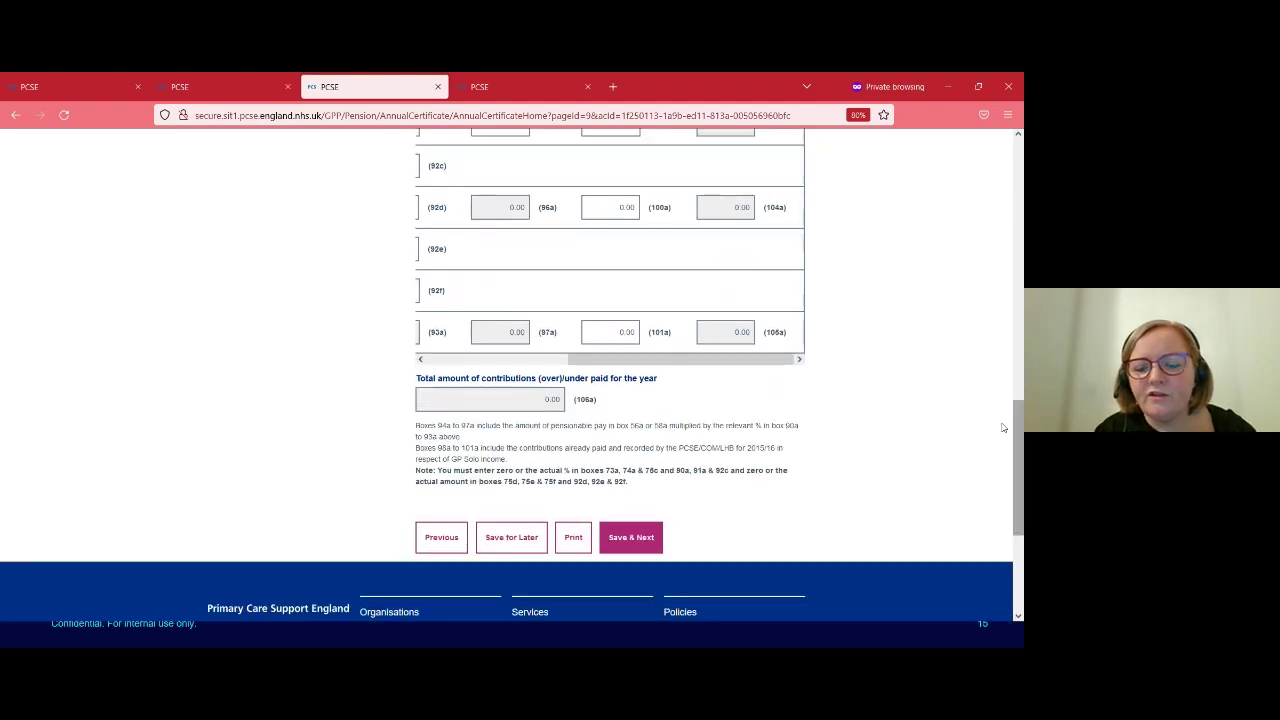
pyautogui.click(632, 538)
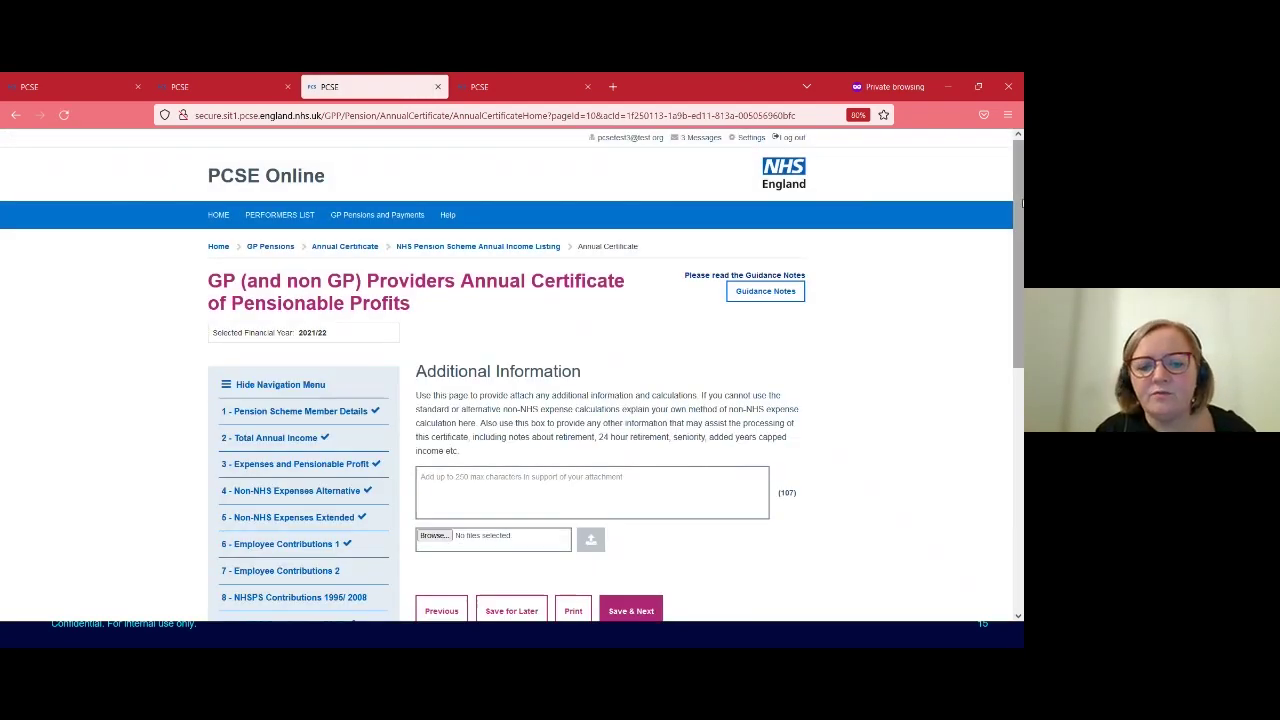
# - Review the Additional Information page's notes box and file attachment field, leave both empty, and save to continue to the 2015 declaration
pyautogui.scroll(-1, 1018, 260)
pyautogui.scroll(-3, 1018, 260)
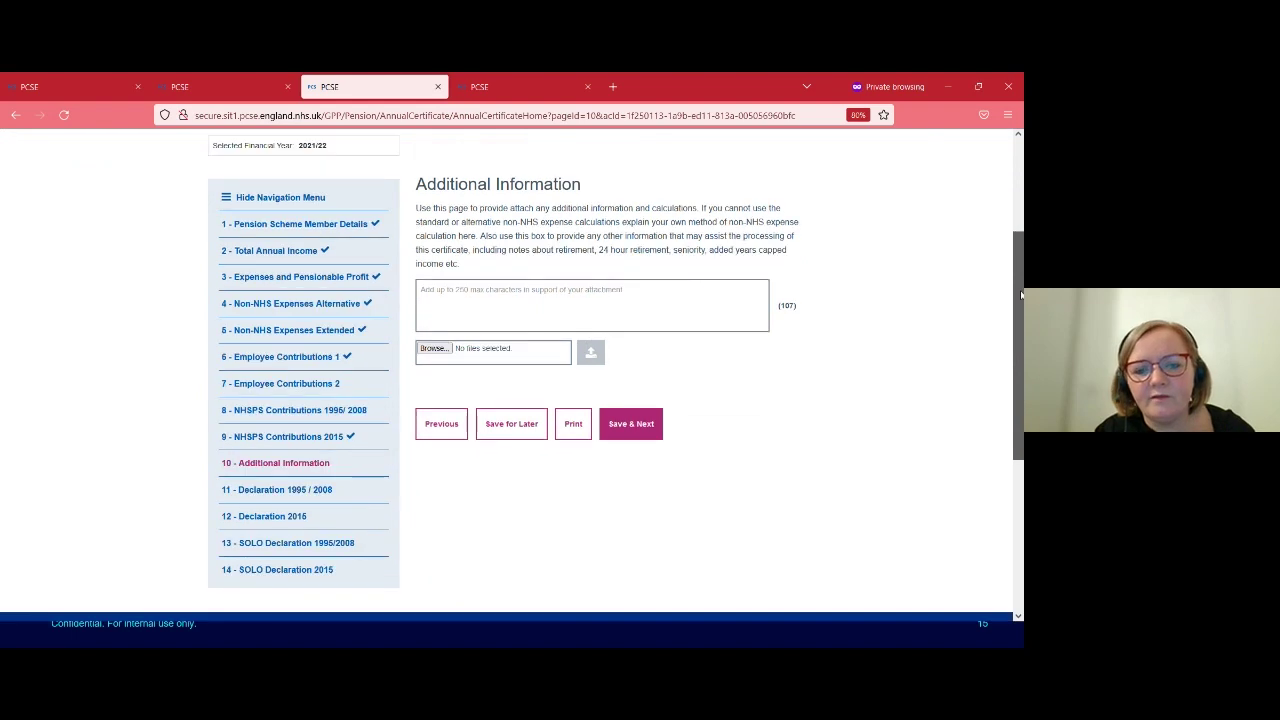
pyautogui.click(687, 318)
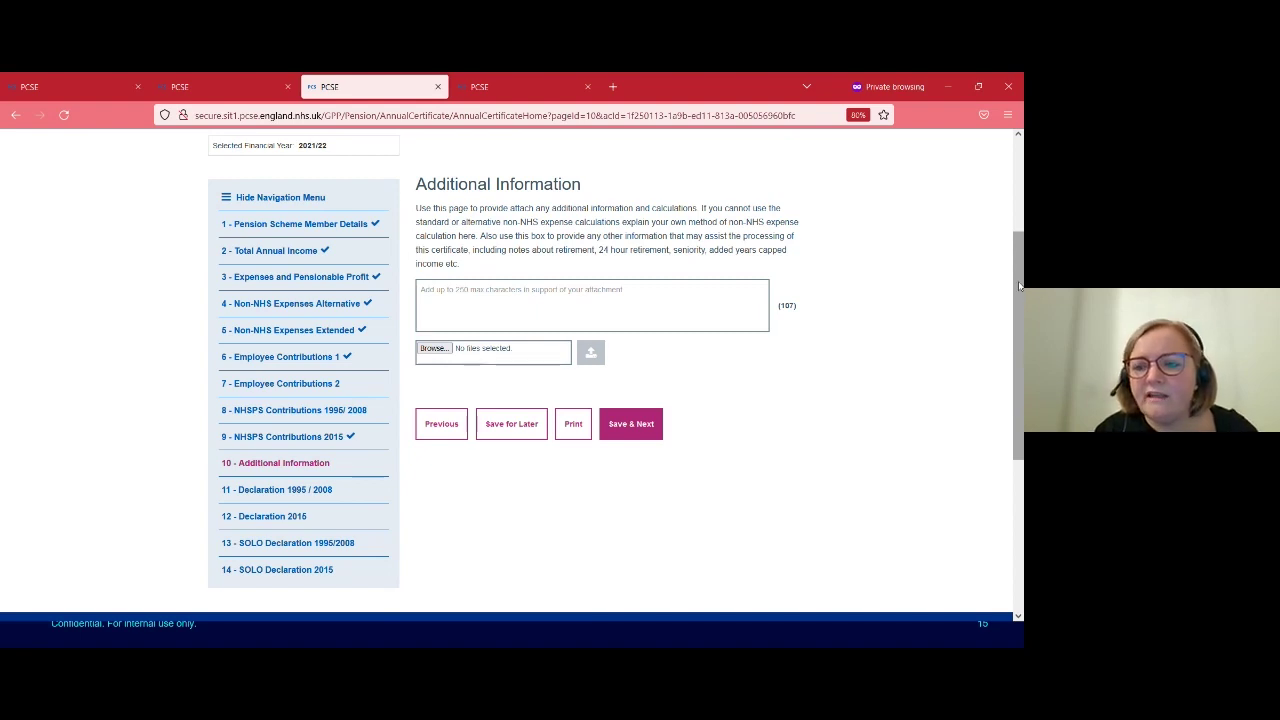
pyautogui.moveTo(1020, 287); pyautogui.dragTo(1017, 298)
pyautogui.click(544, 266)
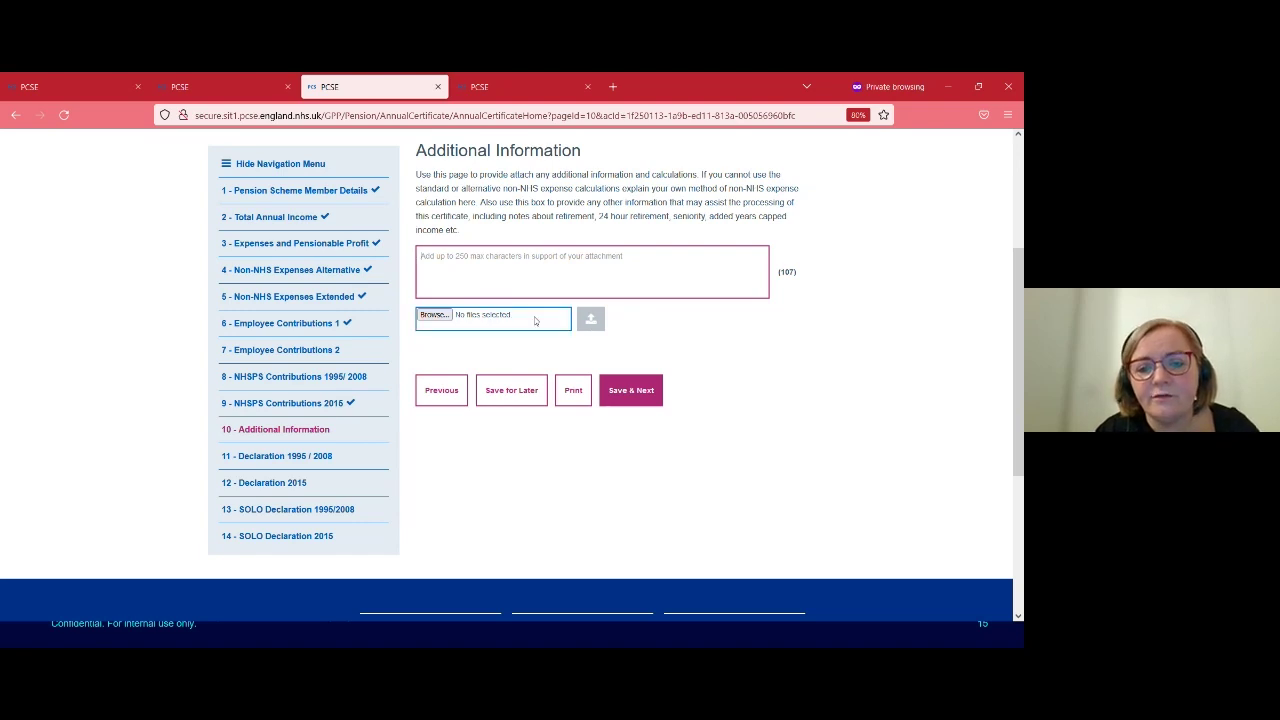
pyautogui.click(650, 392)
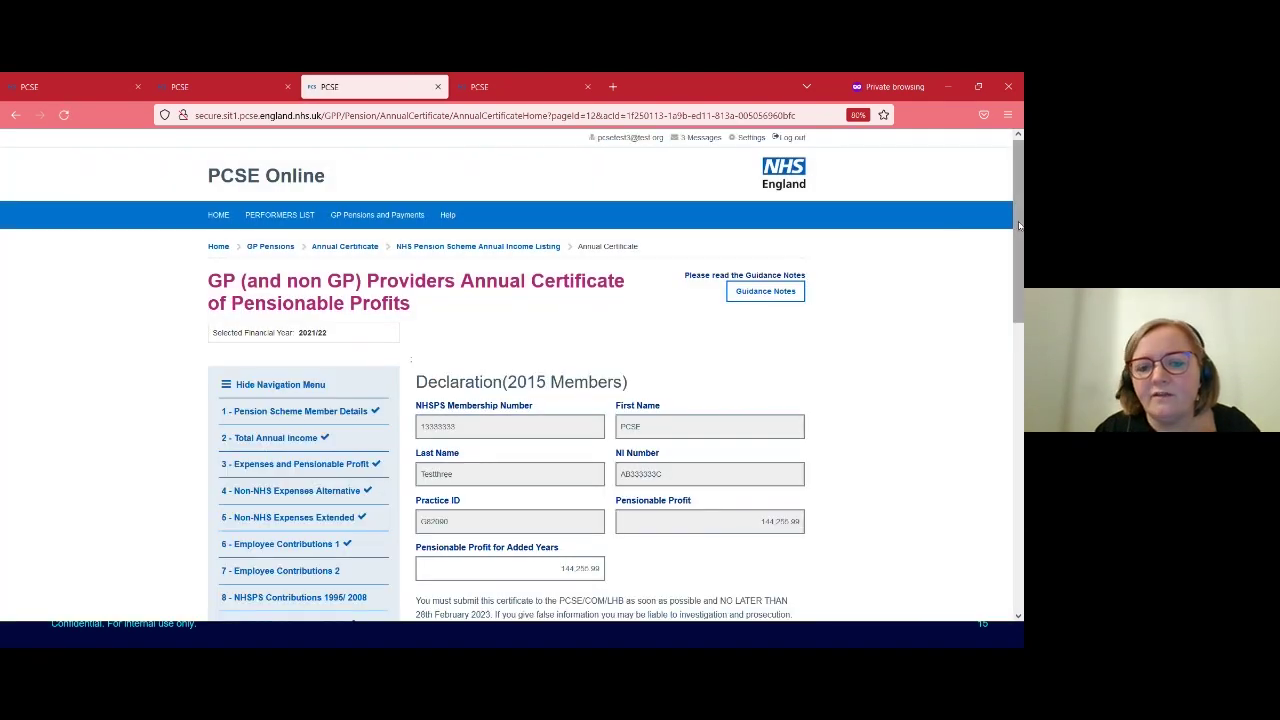
# - Confirm the Declaration (2015 Members) below the underpaid contributions options and acknowledge the message about verifying pre-populated values
pyautogui.moveTo(1019, 225); pyautogui.dragTo(1011, 409)
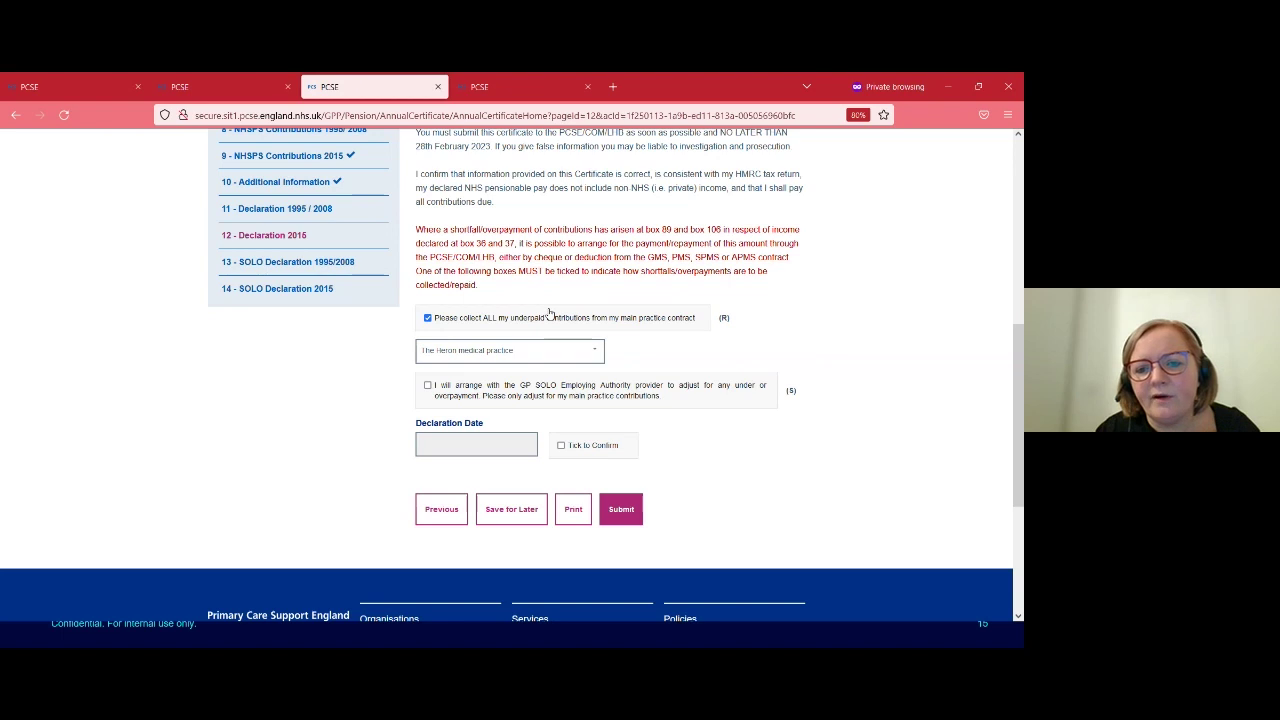
pyautogui.click(561, 445)
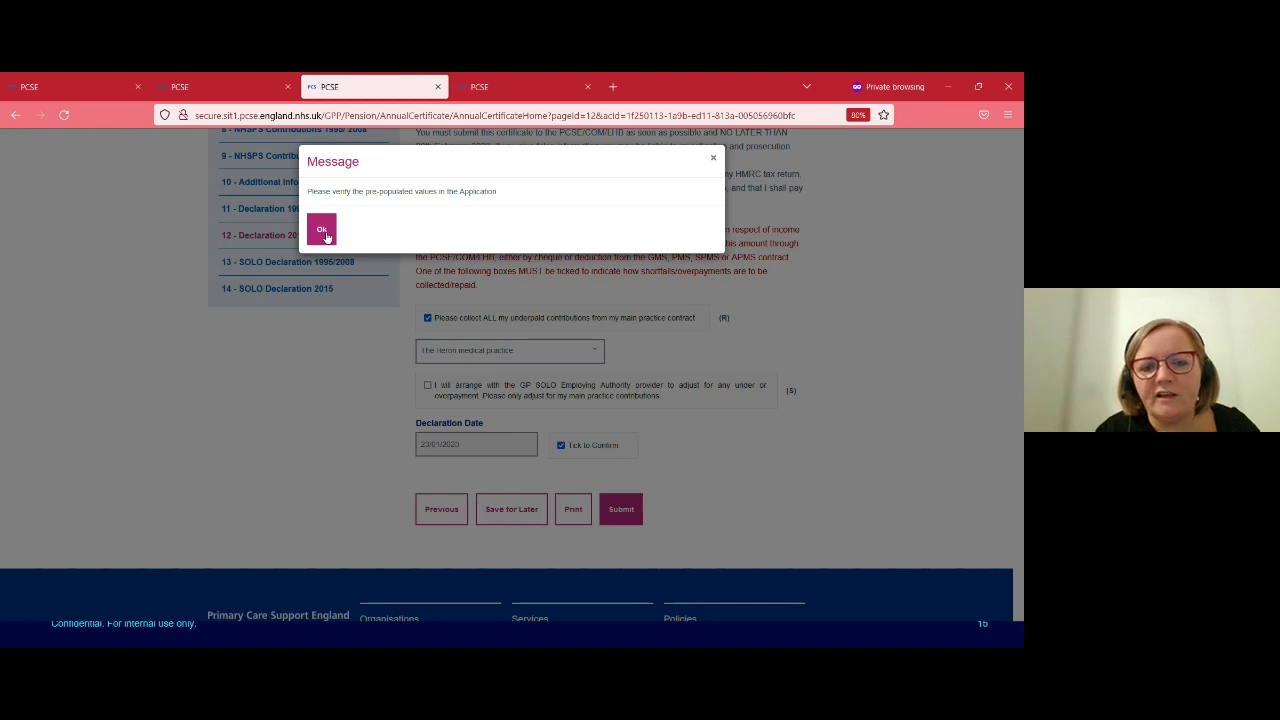
pyautogui.click(322, 231)
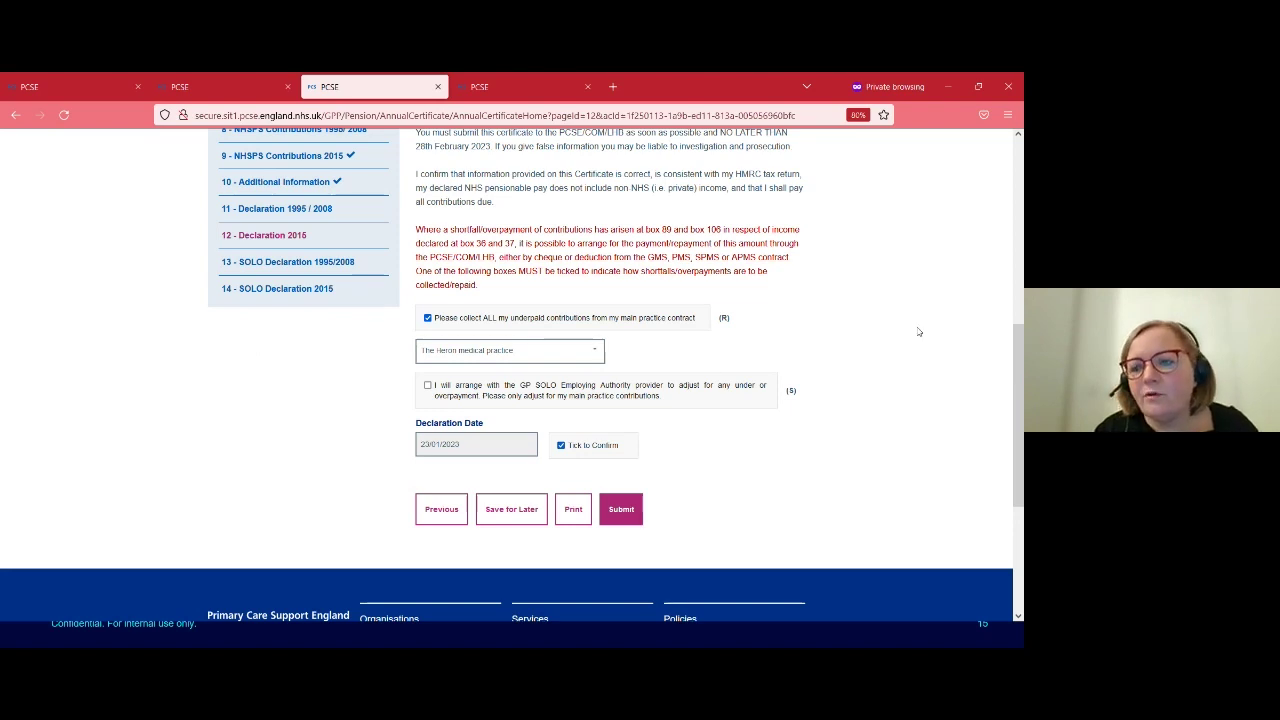
# - Return to the already open employee contribution statement for The Heron medical practice and display its available financial years
pyautogui.scroll(4, 1018, 345)
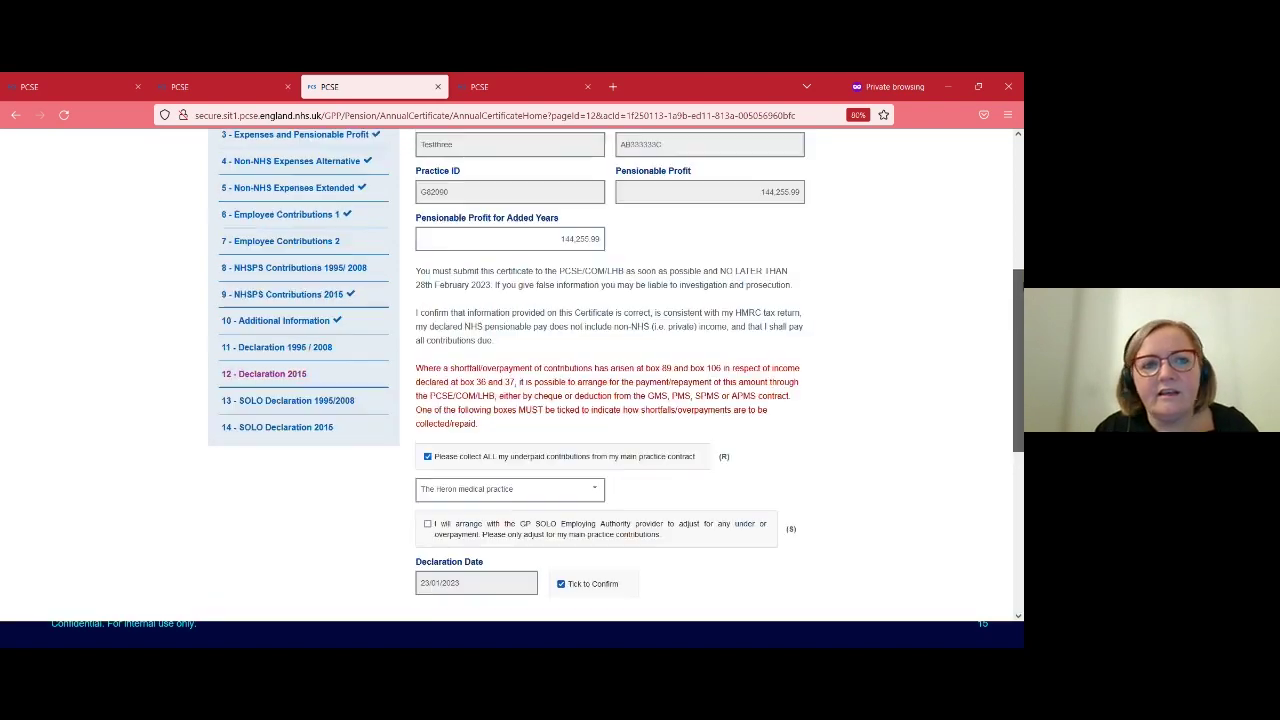
pyautogui.click(489, 90)
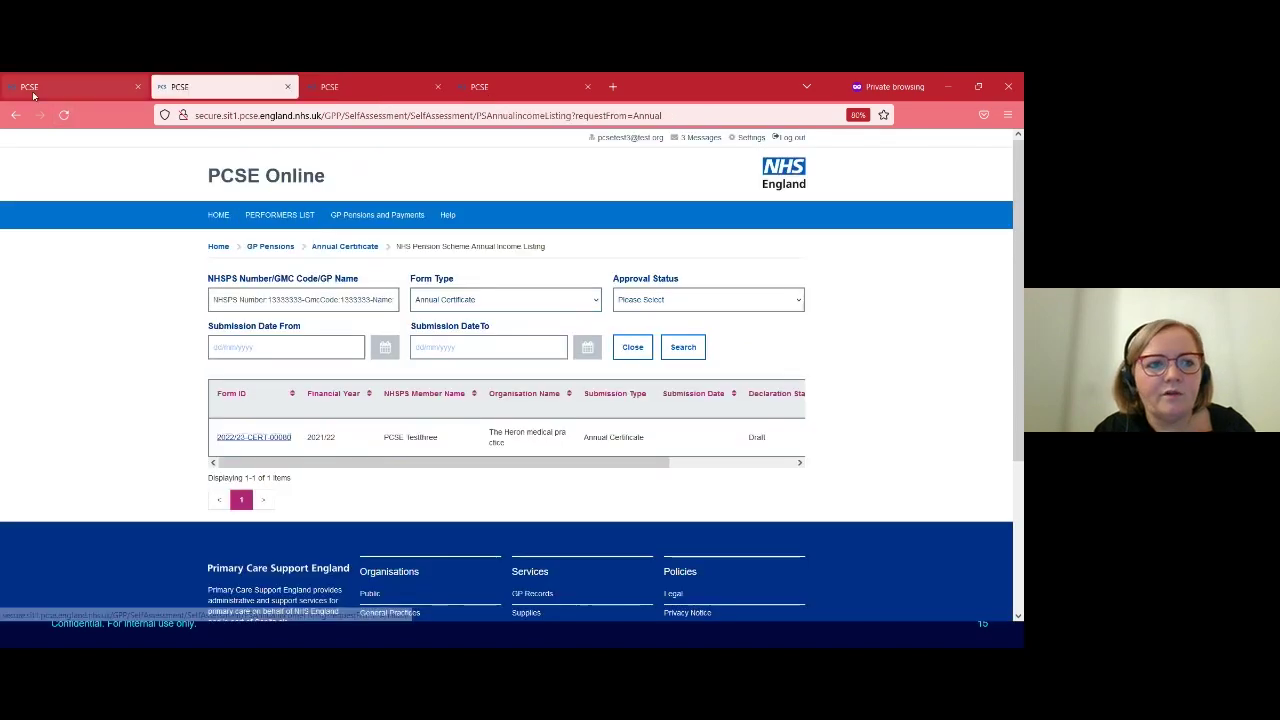
pyautogui.click(70, 87)
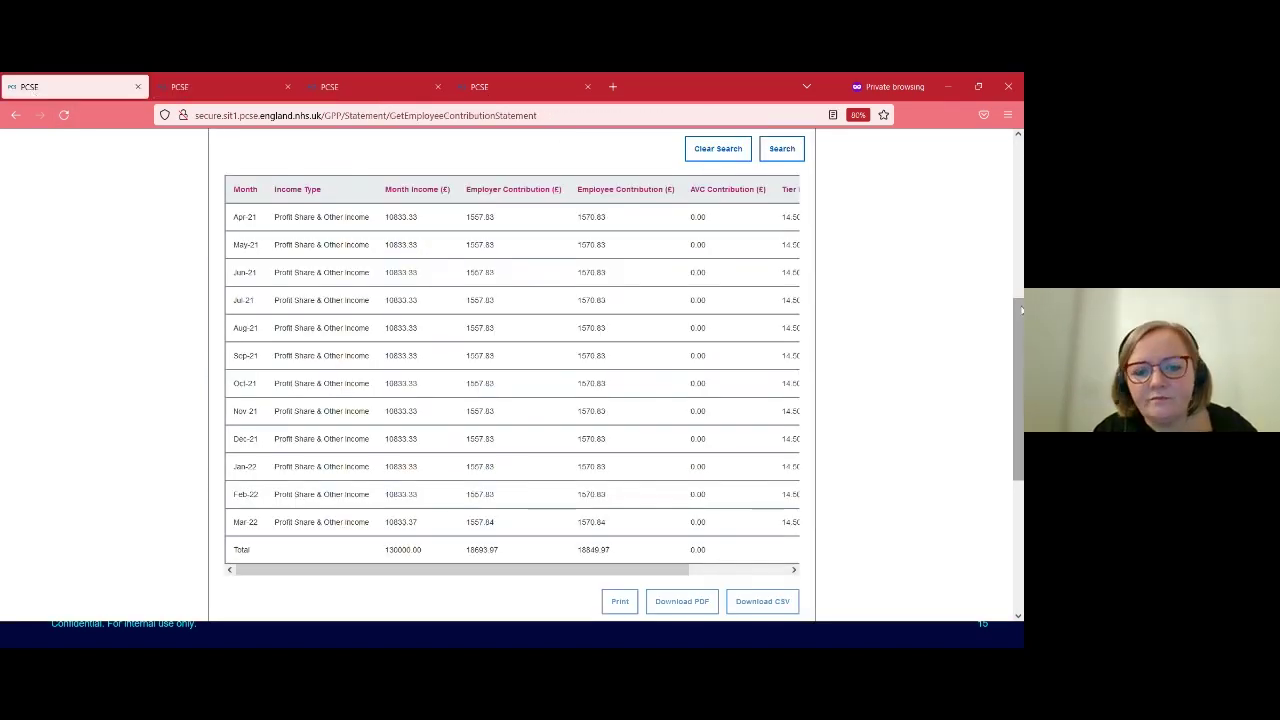
pyautogui.moveTo(1020, 310); pyautogui.dragTo(1017, 284)
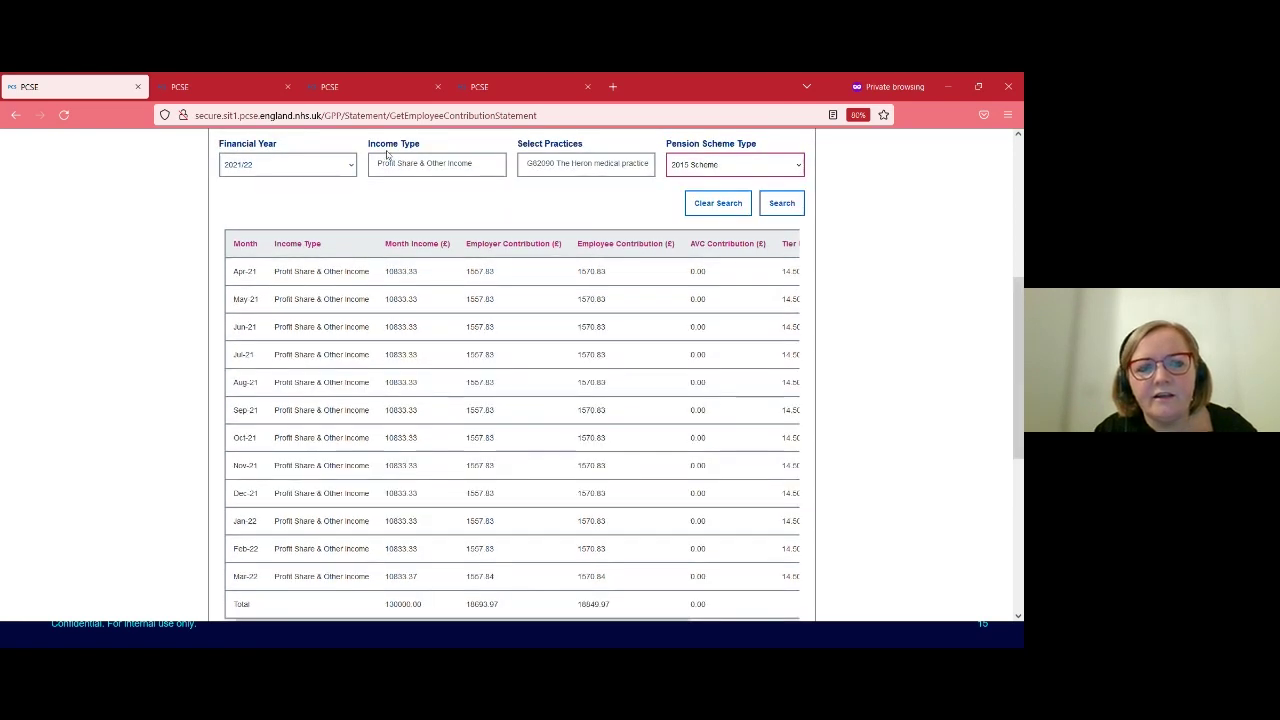
pyautogui.click(349, 166)
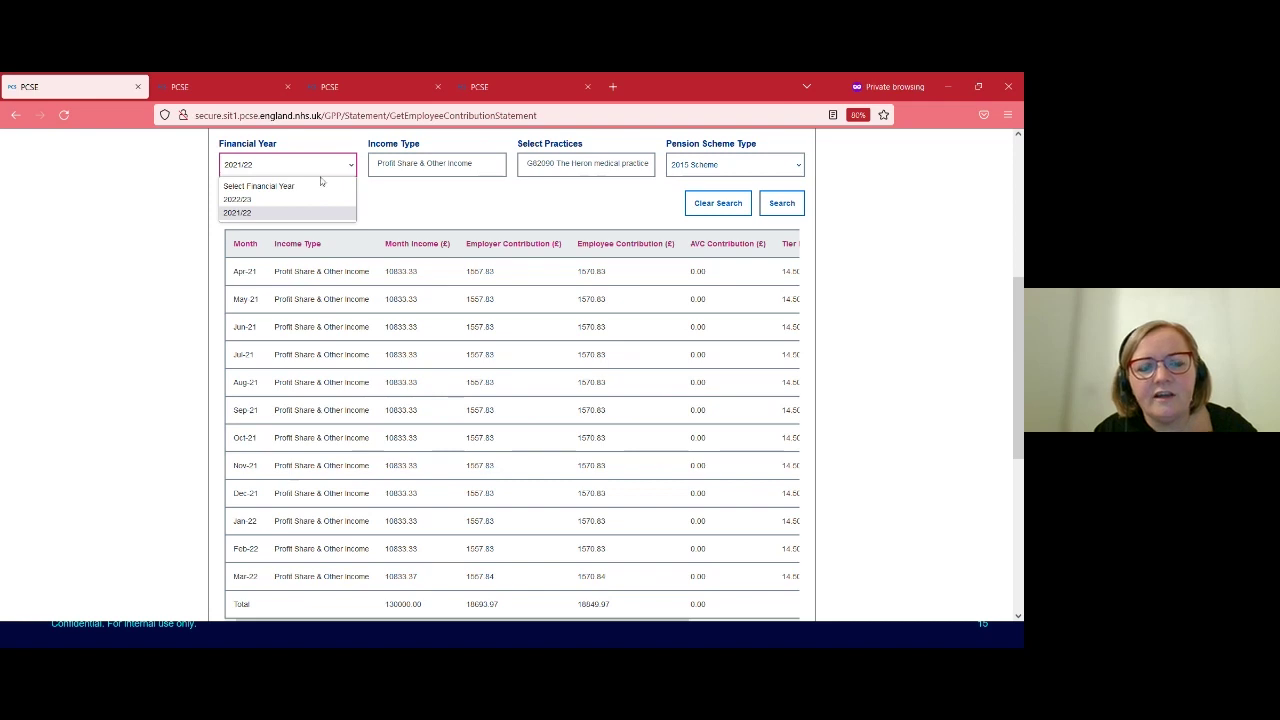